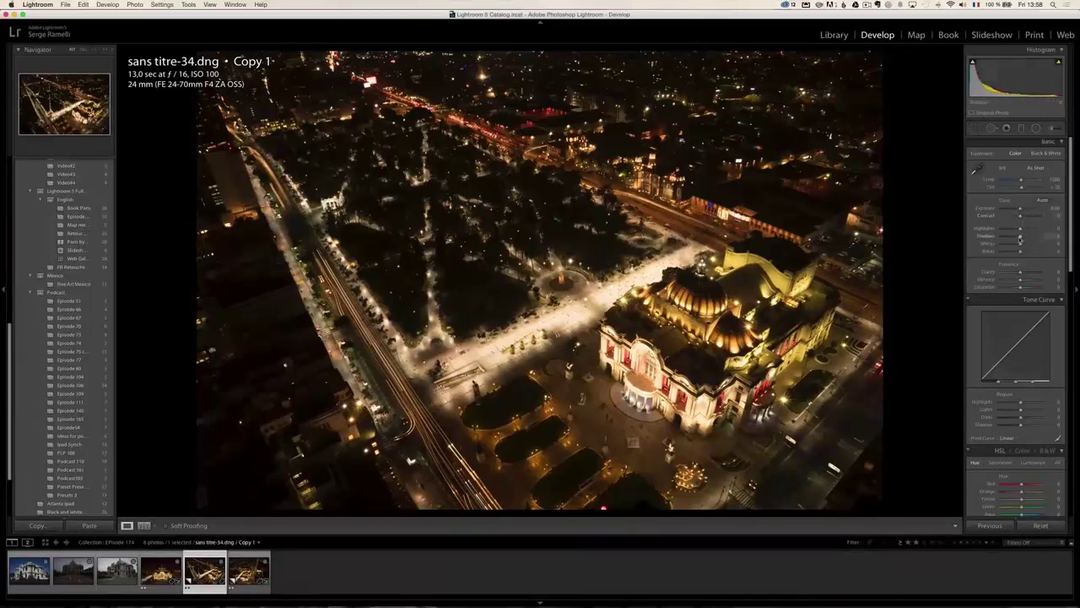
Set Highlights -100 and Shadows +100, then Whites +37 and Blacks -5 using the Alt clipping preview
{"action": "left_click_drag", "start_coordinate": [1047, 237], "coordinate": [1002, 229]}
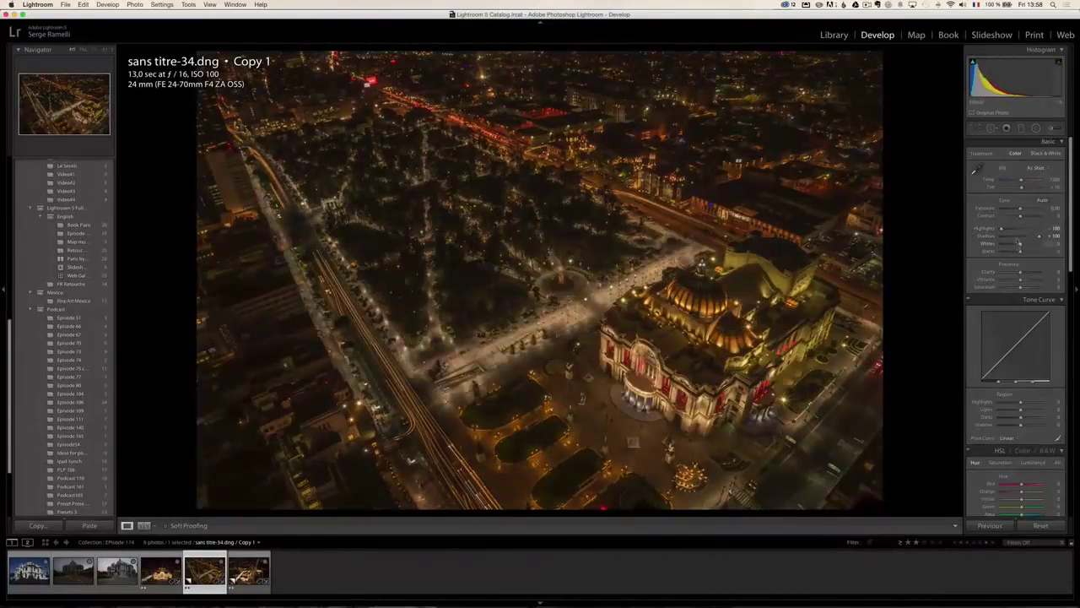
{"action": "key", "text": "alt"}
{"action": "left_click_drag", "start_coordinate": [1020, 245], "coordinate": [1030, 245]}
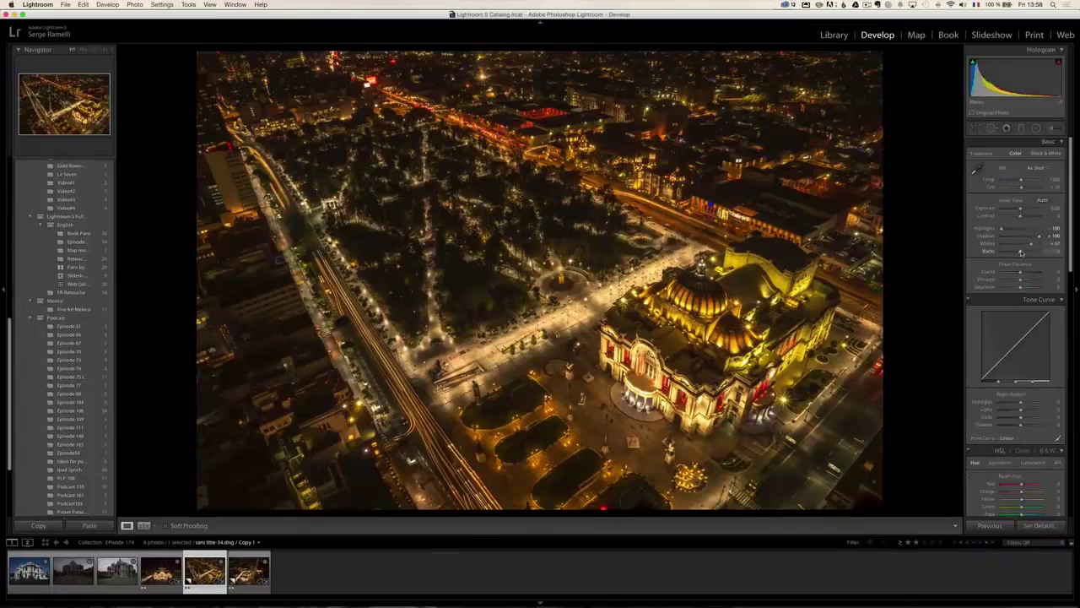
{"action": "left_click", "coordinate": [1019, 252], "text": "alt"}
{"action": "left_click_drag", "start_coordinate": [1019, 251], "coordinate": [1020, 251]}
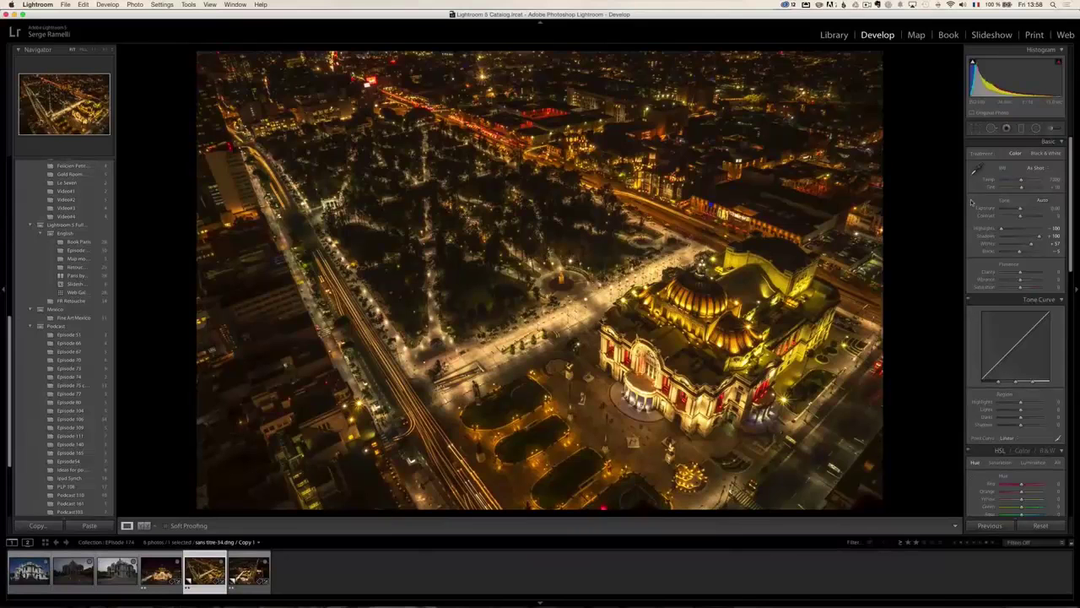
Try the Daylight, Cloudy and Shade white balance presets on the photo
{"action": "left_click", "coordinate": [1037, 169]}
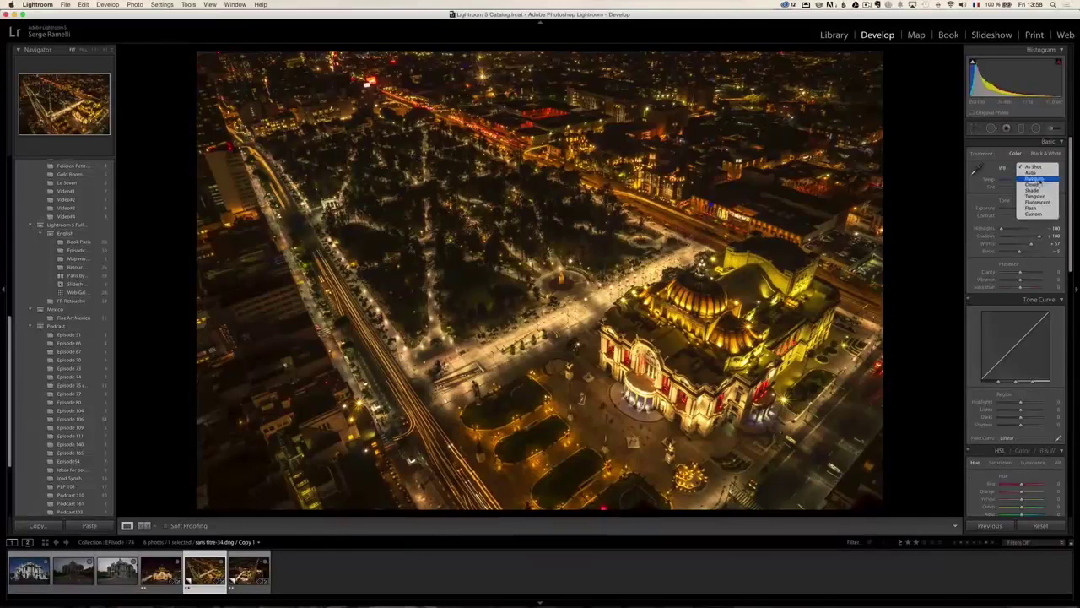
{"action": "left_click", "coordinate": [1040, 179]}
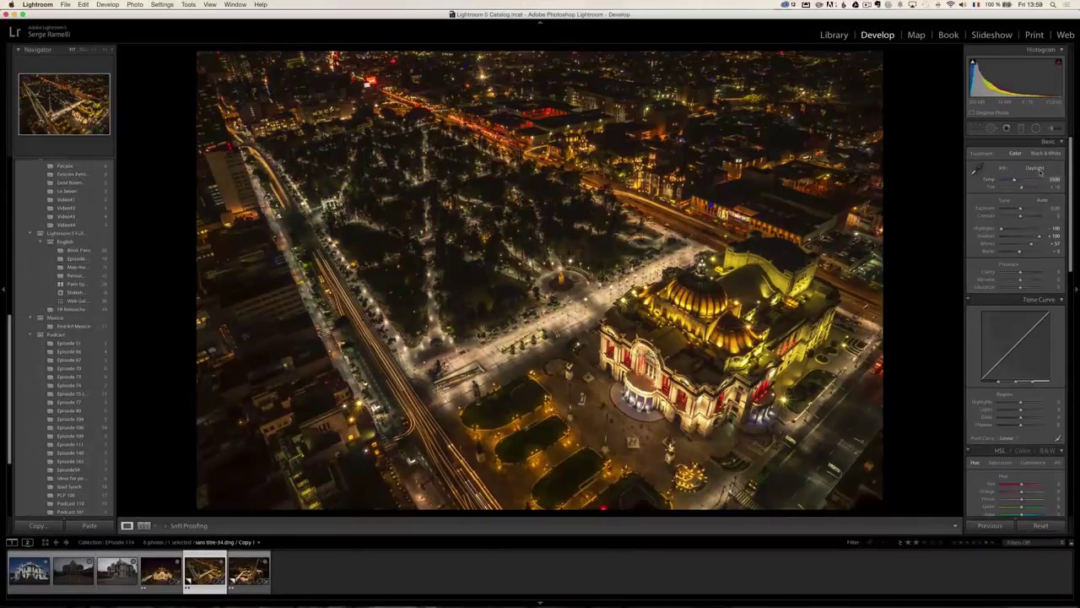
{"action": "left_click", "coordinate": [1035, 168]}
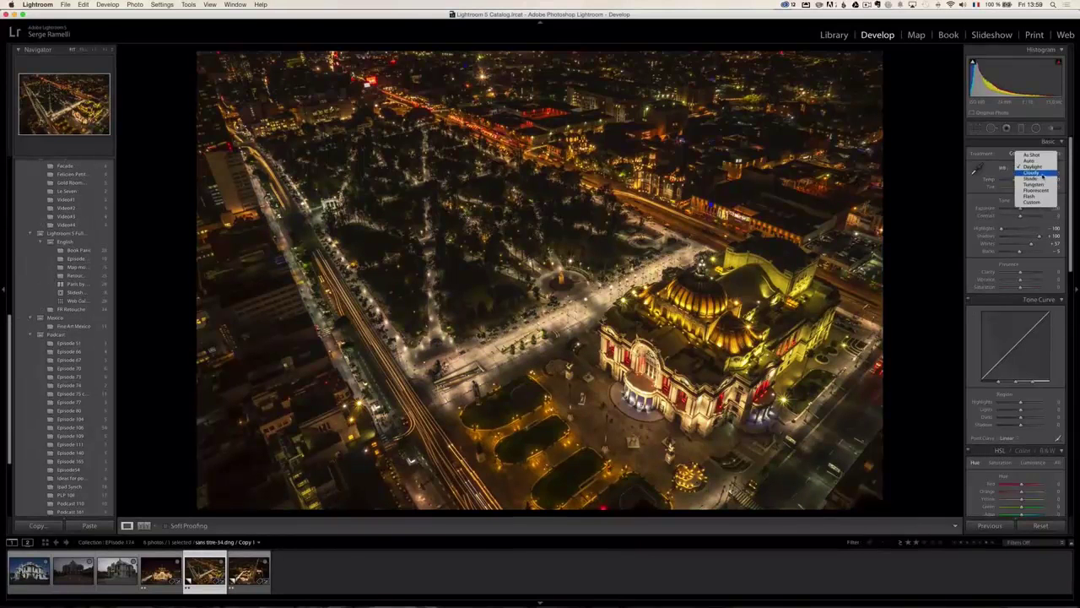
{"action": "left_click", "coordinate": [1041, 174]}
{"action": "left_click", "coordinate": [1041, 174]}
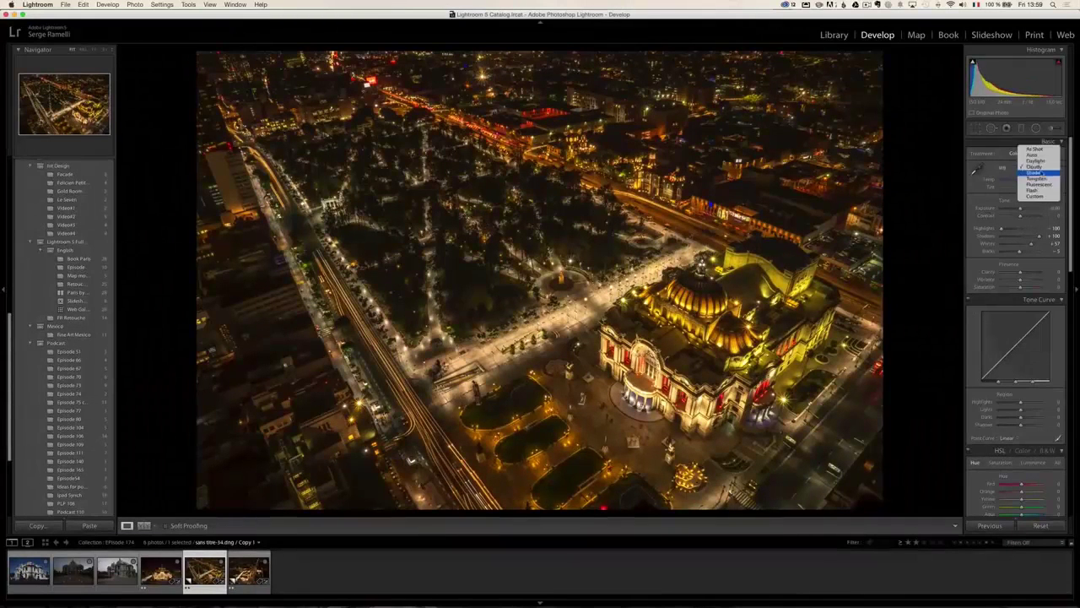
{"action": "left_click", "coordinate": [1039, 177]}
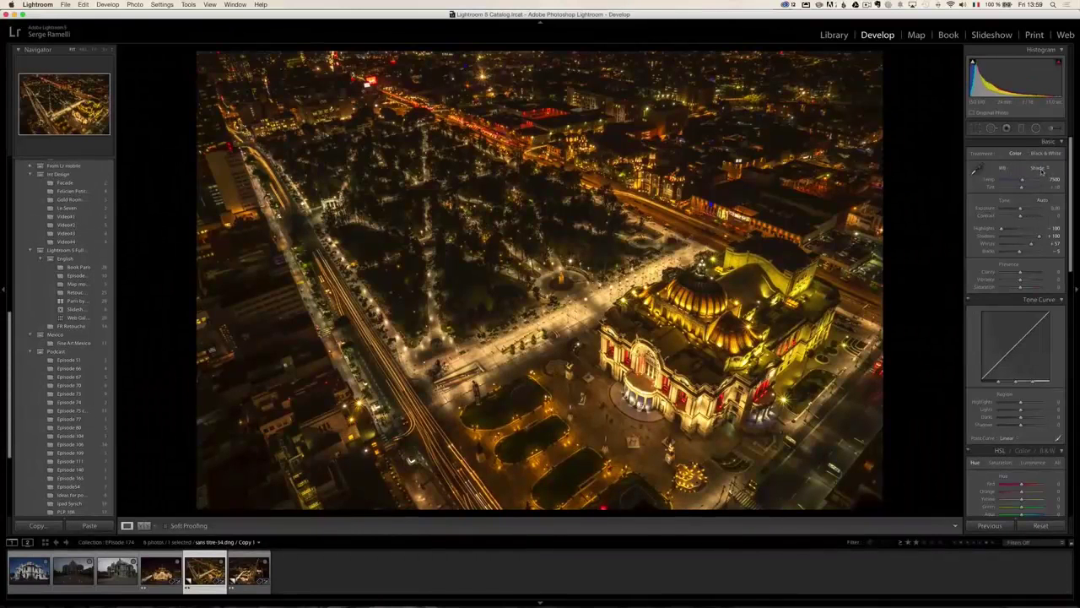
Try Tungsten and Fluorescent white balance, then set Tint to +29 and Exposure to about +0.80
{"action": "left_click", "coordinate": [1042, 175]}
{"action": "left_click", "coordinate": [1043, 173]}
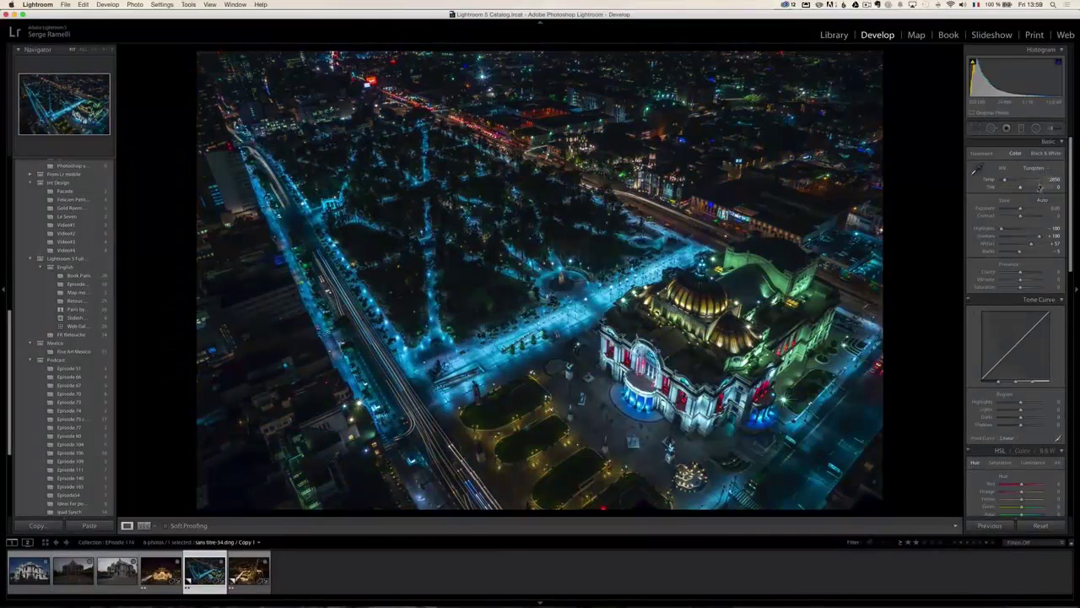
{"action": "left_click", "coordinate": [1035, 168]}
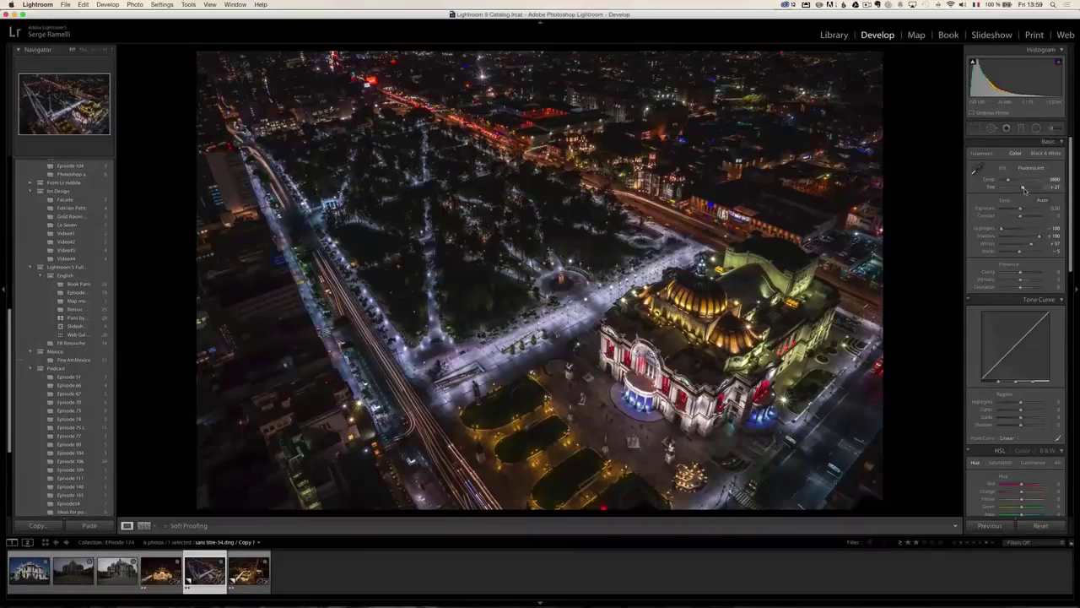
{"action": "left_click_drag", "start_coordinate": [1024, 188], "coordinate": [1025, 189]}
{"action": "left_click_drag", "start_coordinate": [1021, 211], "coordinate": [1036, 244]}
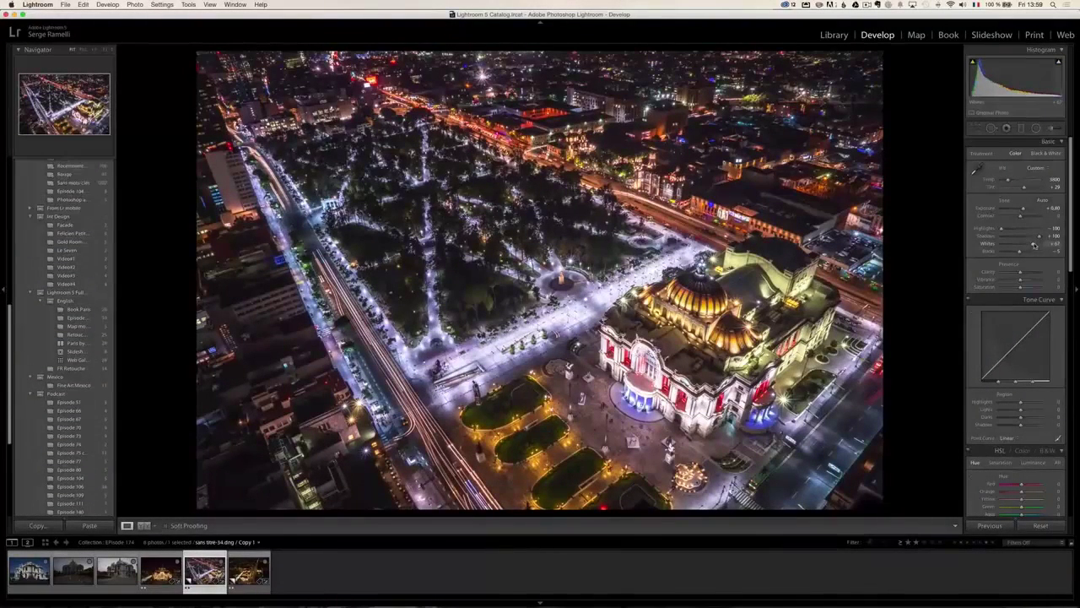
Set Clarity +62 and Vibrance +48, then raise Exposure to about +1.35 and Blacks to +2
{"action": "left_click_drag", "start_coordinate": [1020, 273], "coordinate": [1031, 273]}
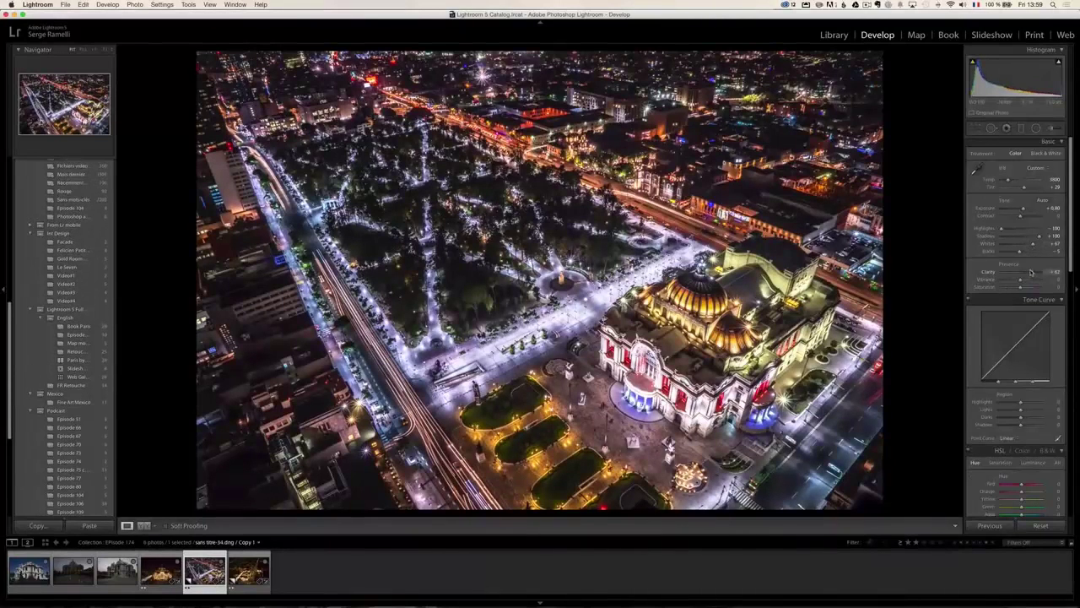
{"action": "left_click", "coordinate": [1030, 280]}
{"action": "left_click_drag", "start_coordinate": [1030, 280], "coordinate": [1037, 280]}
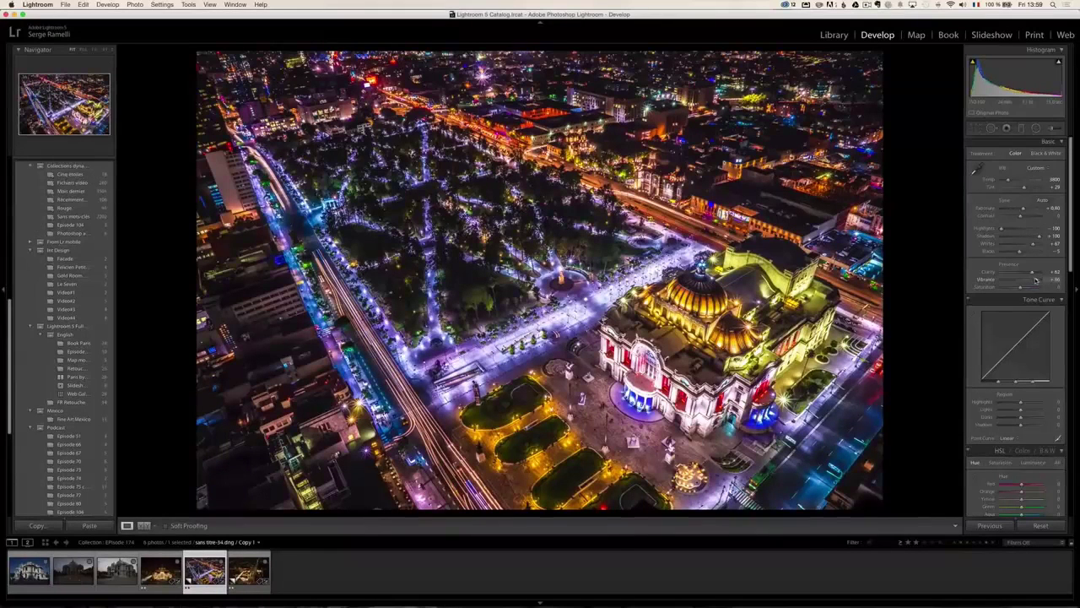
{"action": "left_click_drag", "start_coordinate": [1036, 280], "coordinate": [1029, 282]}
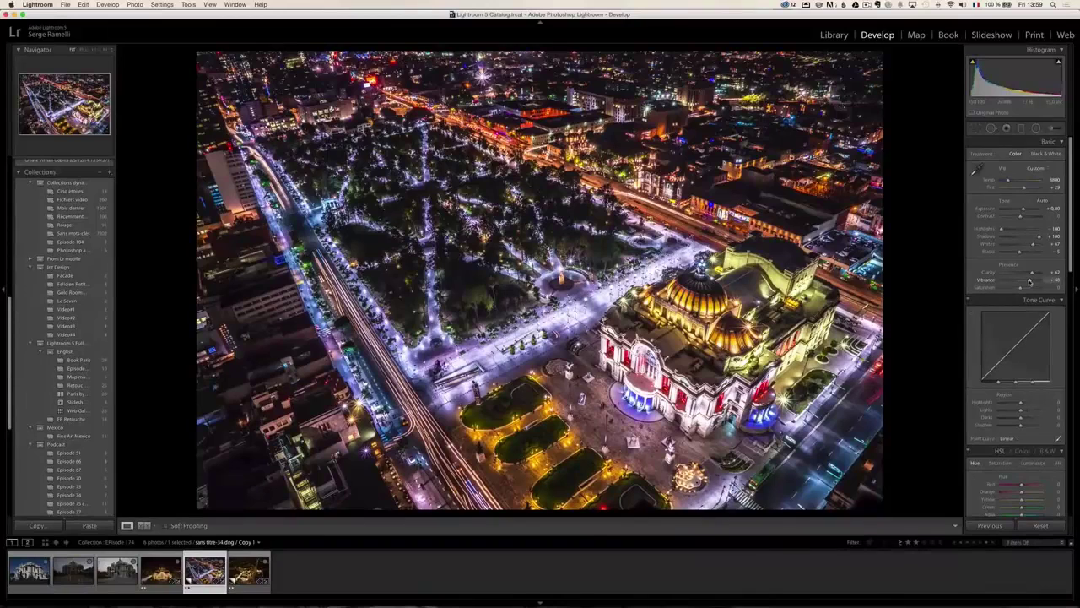
{"action": "left_click_drag", "start_coordinate": [1025, 215], "coordinate": [1028, 212]}
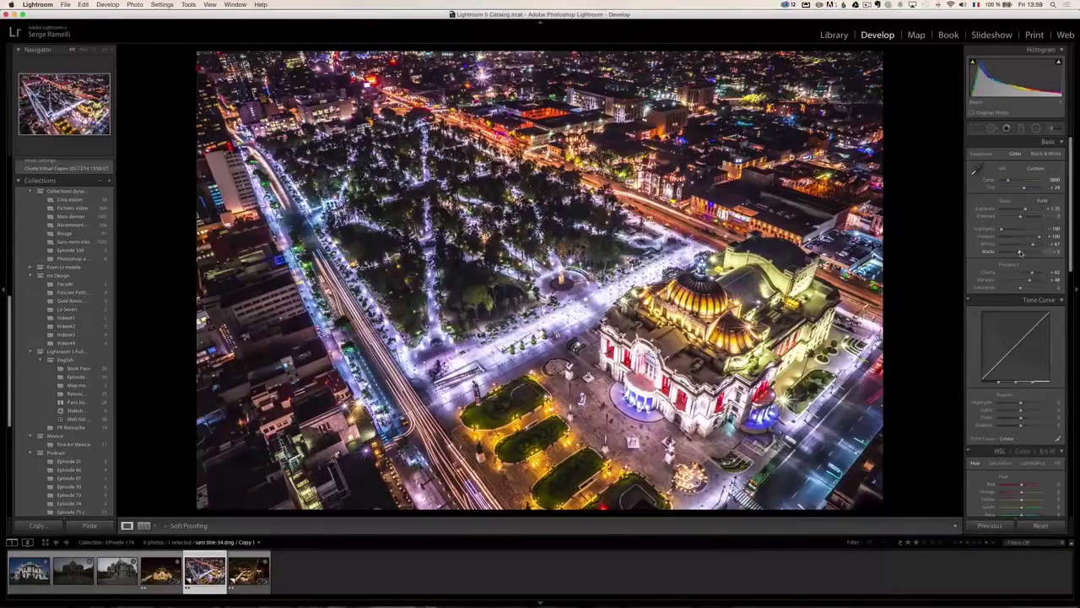
{"action": "left_click_drag", "start_coordinate": [1020, 253], "coordinate": [1019, 253]}
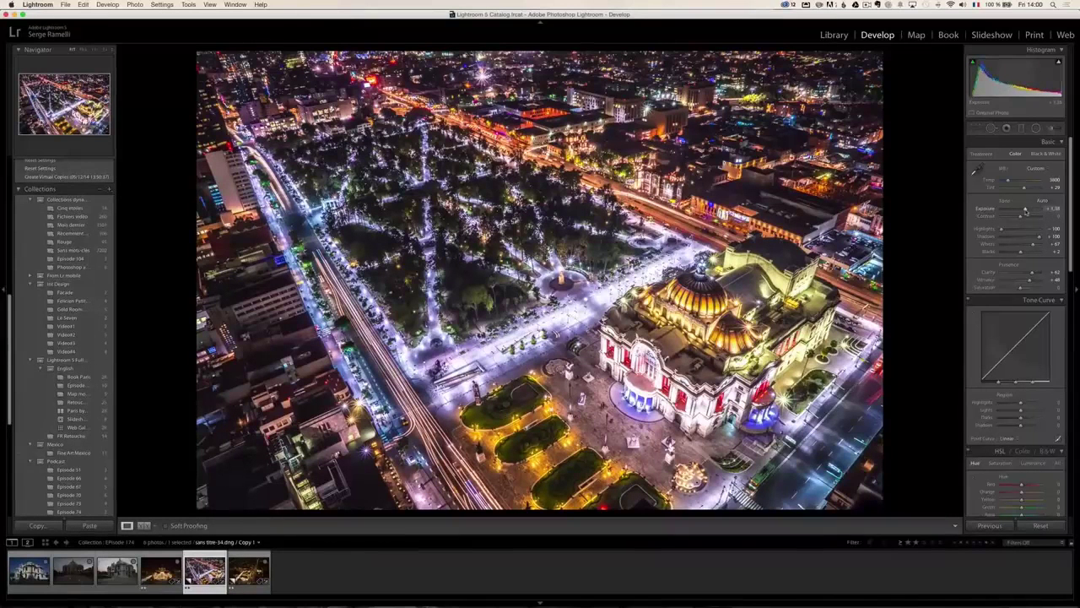
{"action": "left_click_drag", "start_coordinate": [1025, 211], "coordinate": [1025, 211]}
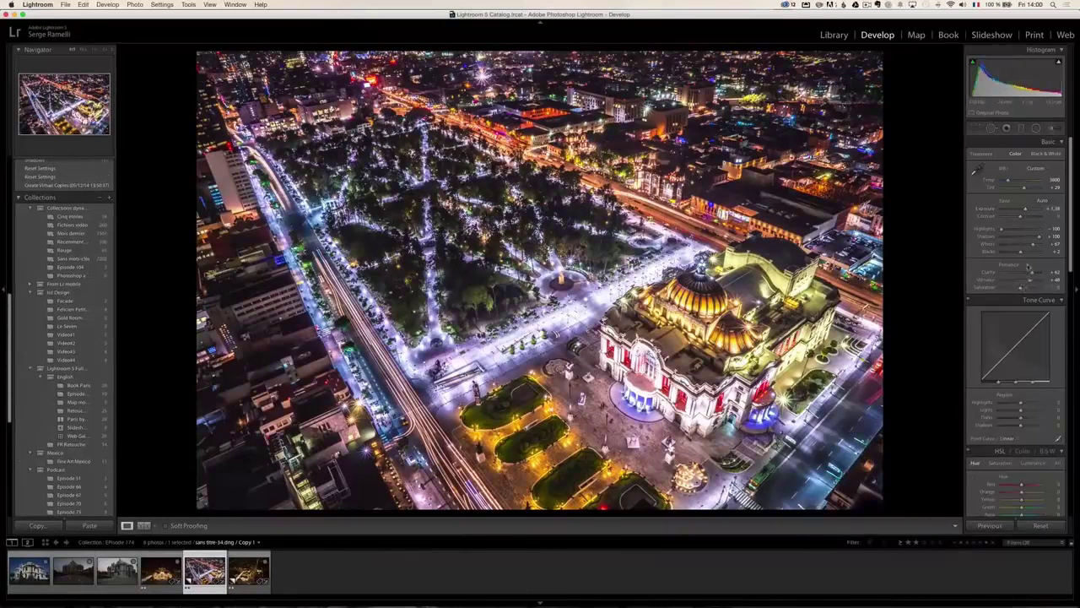
Compare the Camera Landscape and Camera Portrait calibration profiles, settling on Camera Landscape
{"action": "scroll", "coordinate": [1029, 274], "scroll_direction": "down", "scroll_amount": 5}
{"action": "scroll", "coordinate": [1028, 267], "scroll_direction": "down", "scroll_amount": 5}
{"action": "scroll", "coordinate": [1028, 267], "scroll_direction": "down", "scroll_amount": 5}
{"action": "scroll", "coordinate": [1028, 278], "scroll_direction": "down", "scroll_amount": 5}
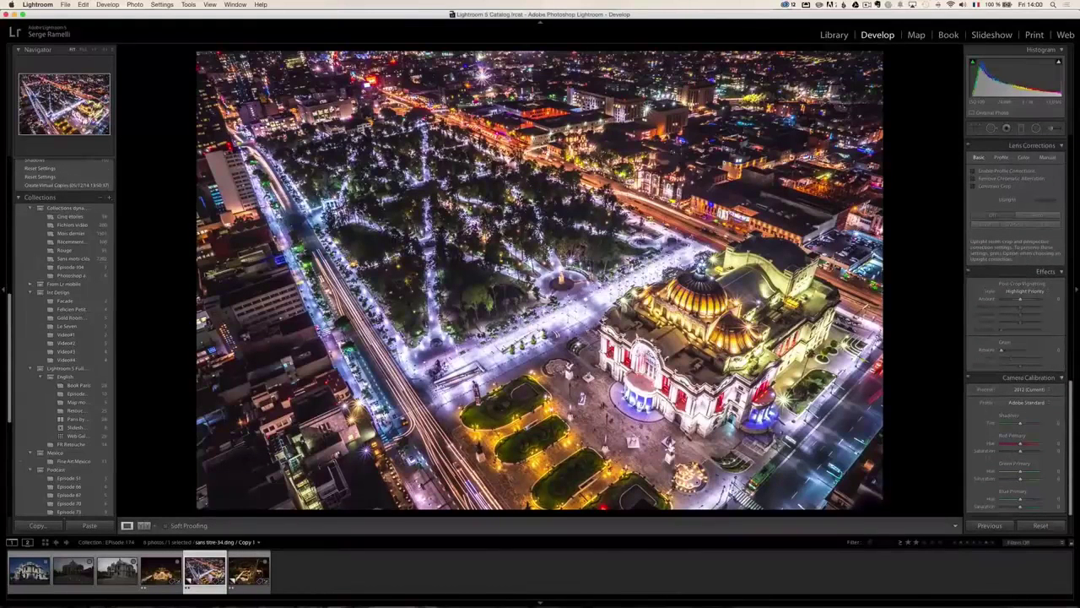
{"action": "left_click", "coordinate": [1023, 403]}
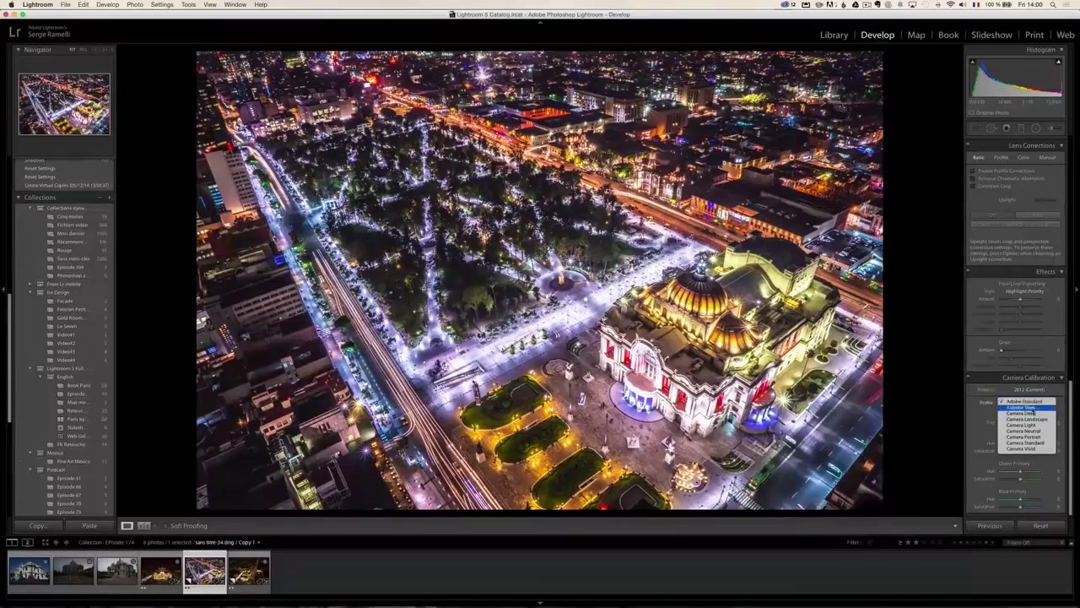
{"action": "left_click", "coordinate": [1034, 420]}
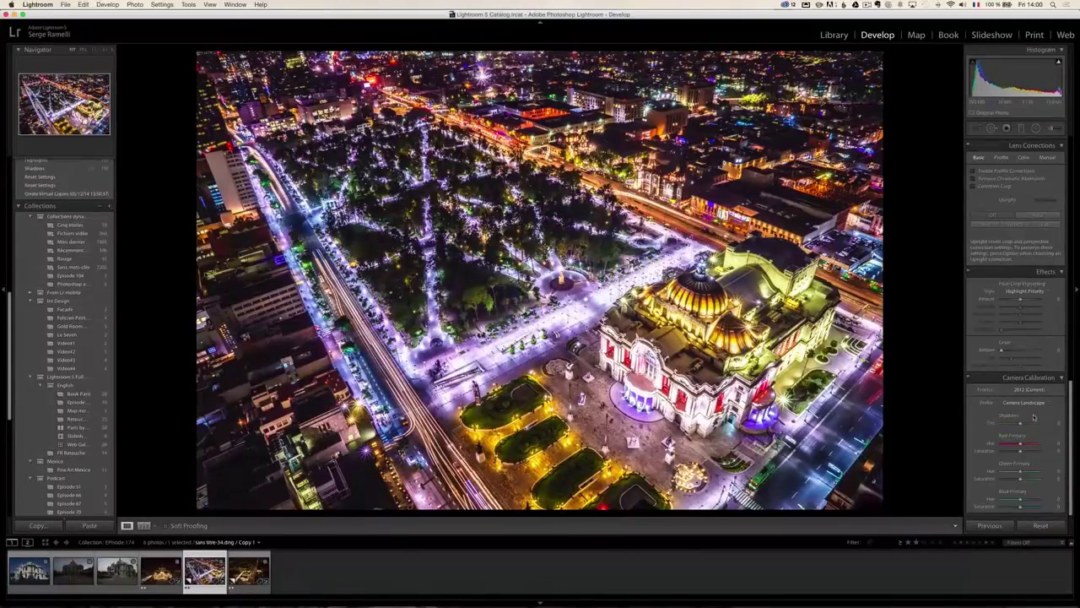
{"action": "left_click", "coordinate": [1031, 402]}
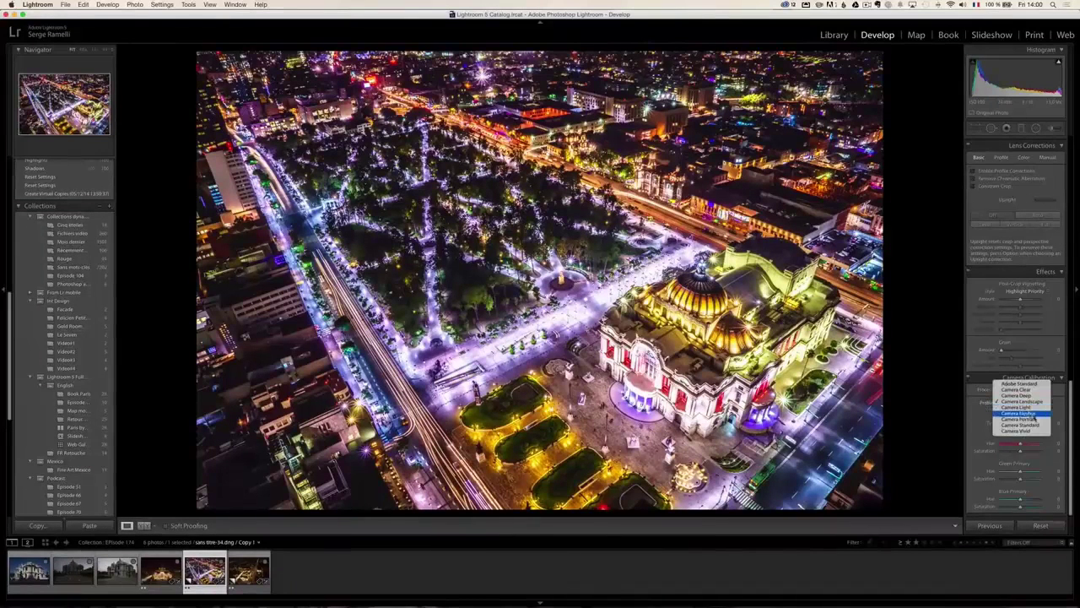
{"action": "left_click", "coordinate": [1035, 419]}
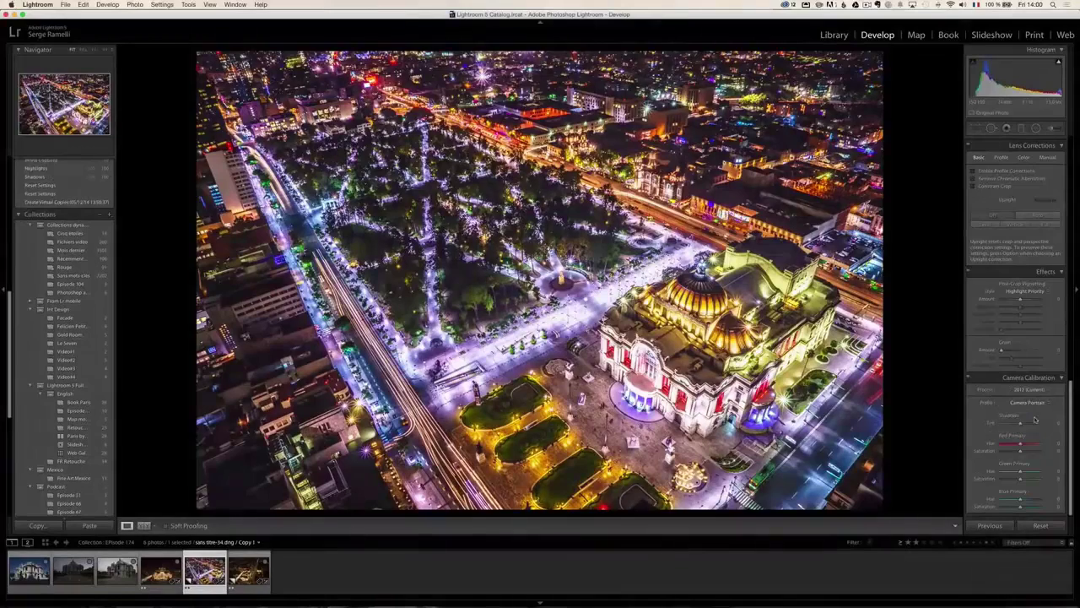
{"action": "left_click", "coordinate": [1030, 406]}
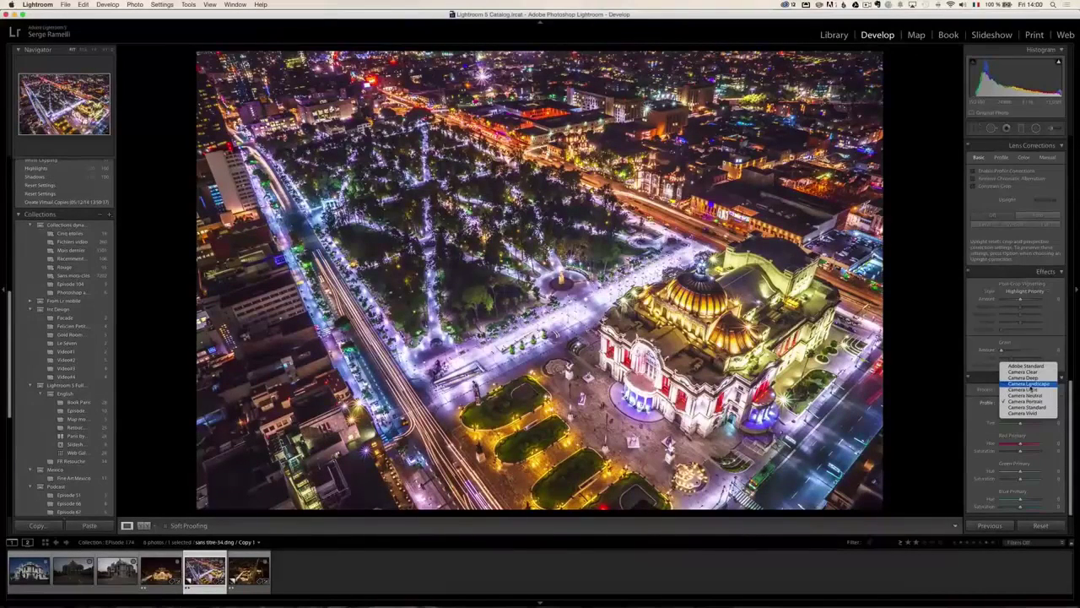
{"action": "left_click", "coordinate": [1032, 387]}
{"action": "scroll", "coordinate": [1021, 372], "scroll_direction": "up", "scroll_amount": 3}
Enable Profile Corrections and Remove Chromatic Aberration in the Lens Corrections panel
{"action": "scroll", "coordinate": [1005, 346], "scroll_direction": "up", "scroll_amount": 2}
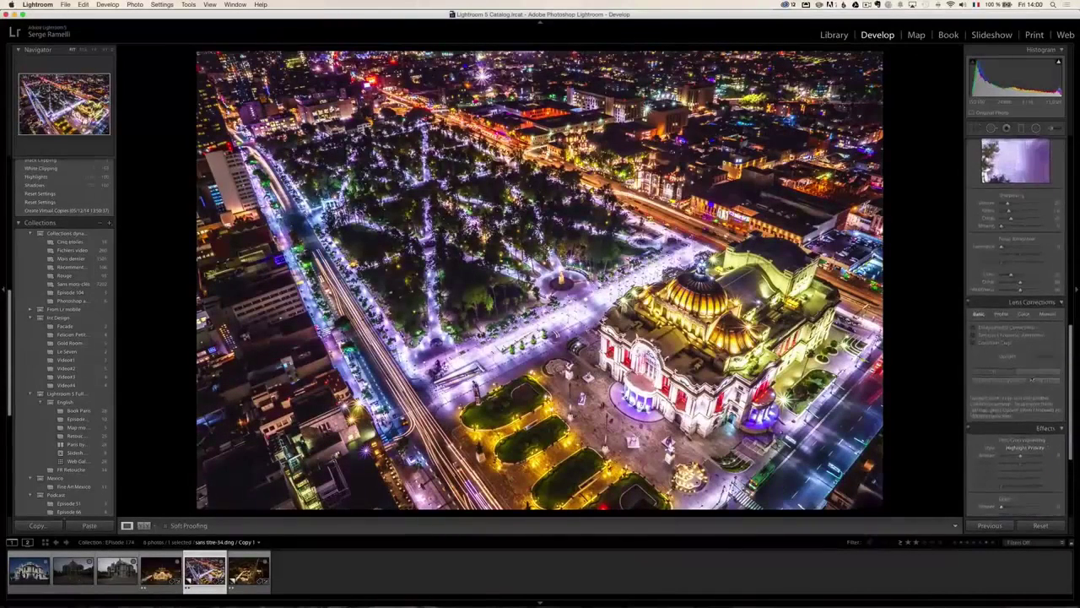
{"action": "left_click", "coordinate": [998, 328]}
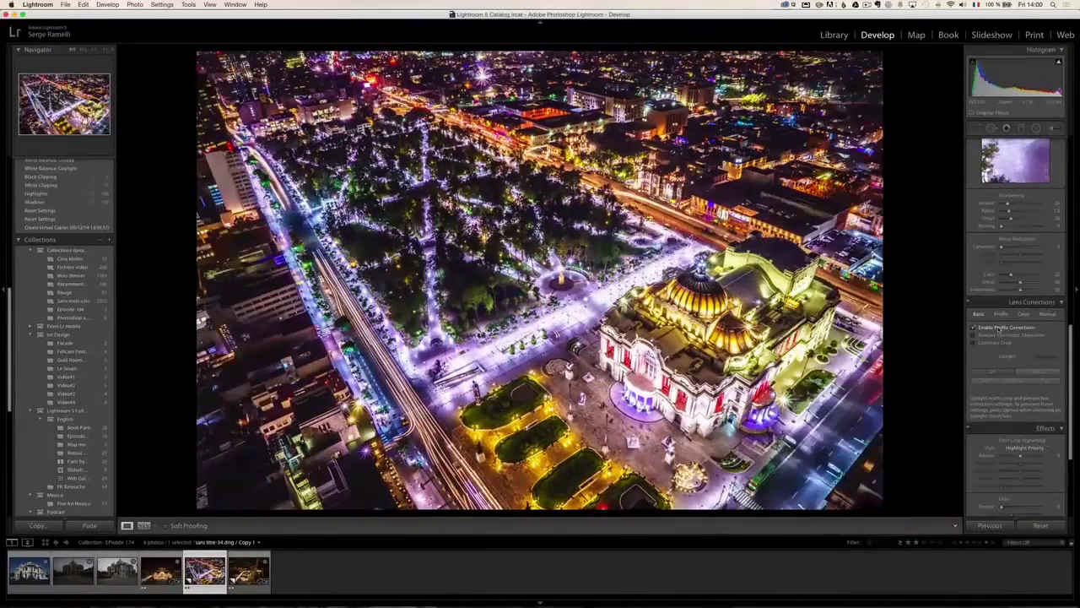
{"action": "left_click", "coordinate": [999, 330]}
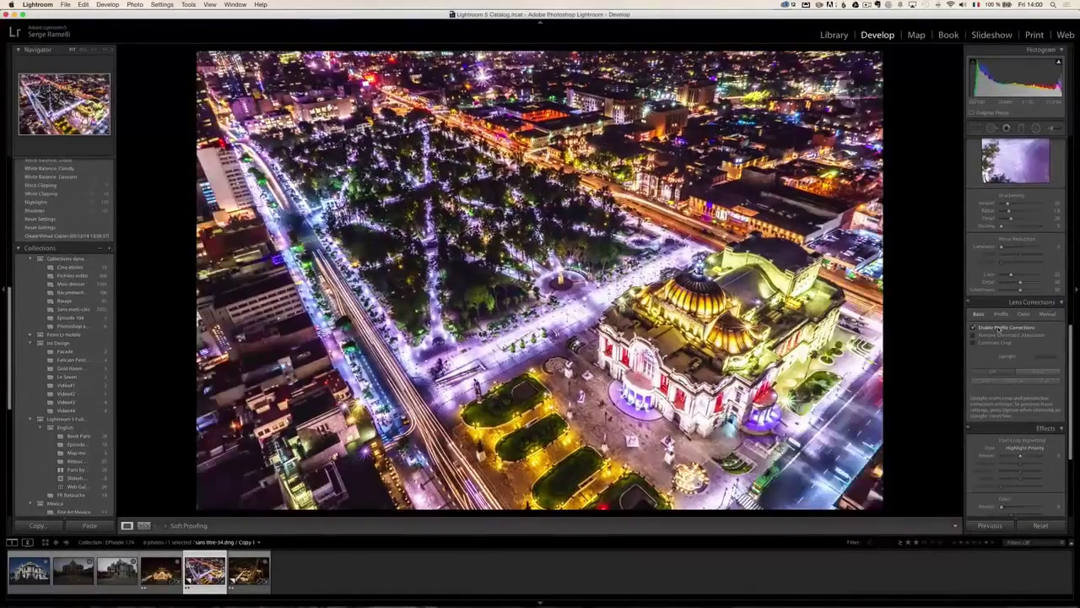
{"action": "left_click", "coordinate": [999, 328]}
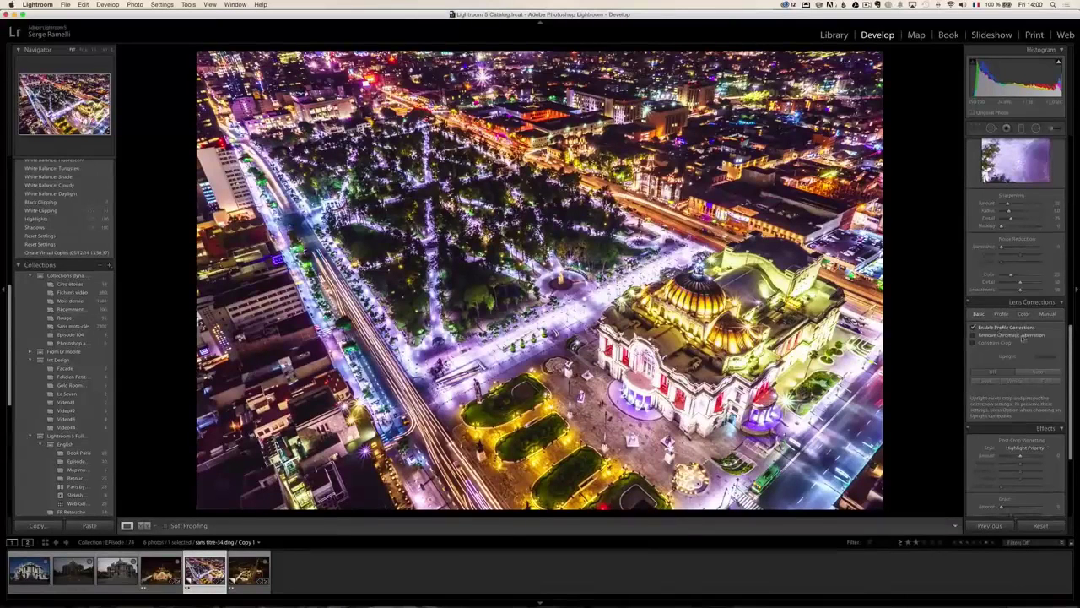
{"action": "left_click", "coordinate": [1012, 337]}
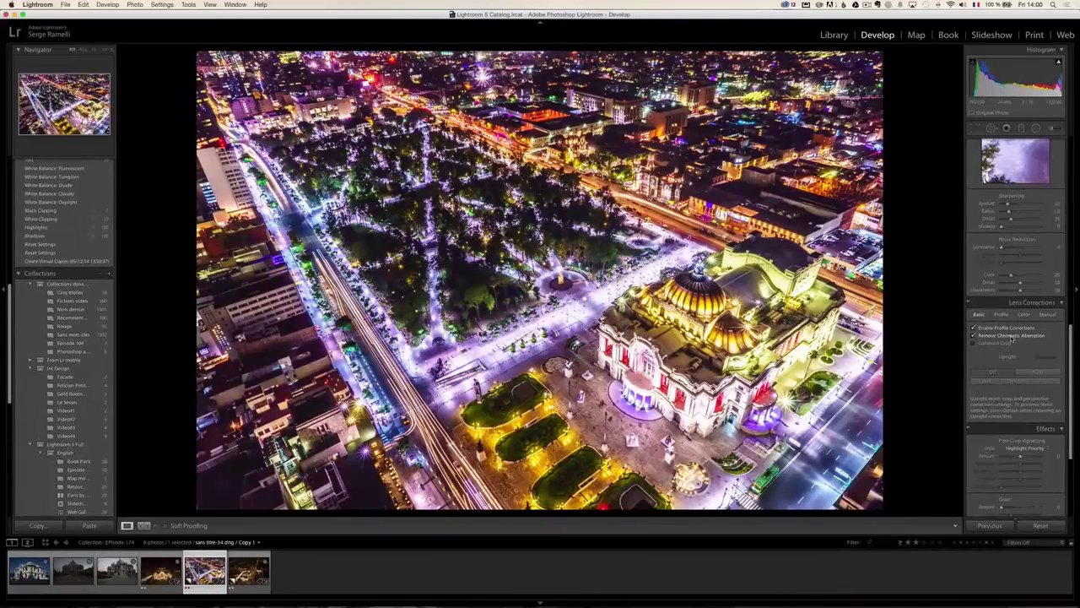
{"action": "scroll", "coordinate": [1012, 336], "scroll_direction": "up", "scroll_amount": 2}
{"action": "scroll", "coordinate": [1011, 337], "scroll_direction": "up", "scroll_amount": 4}
{"action": "scroll", "coordinate": [1010, 338], "scroll_direction": "up", "scroll_amount": 4}
{"action": "scroll", "coordinate": [1010, 338], "scroll_direction": "up", "scroll_amount": 3}
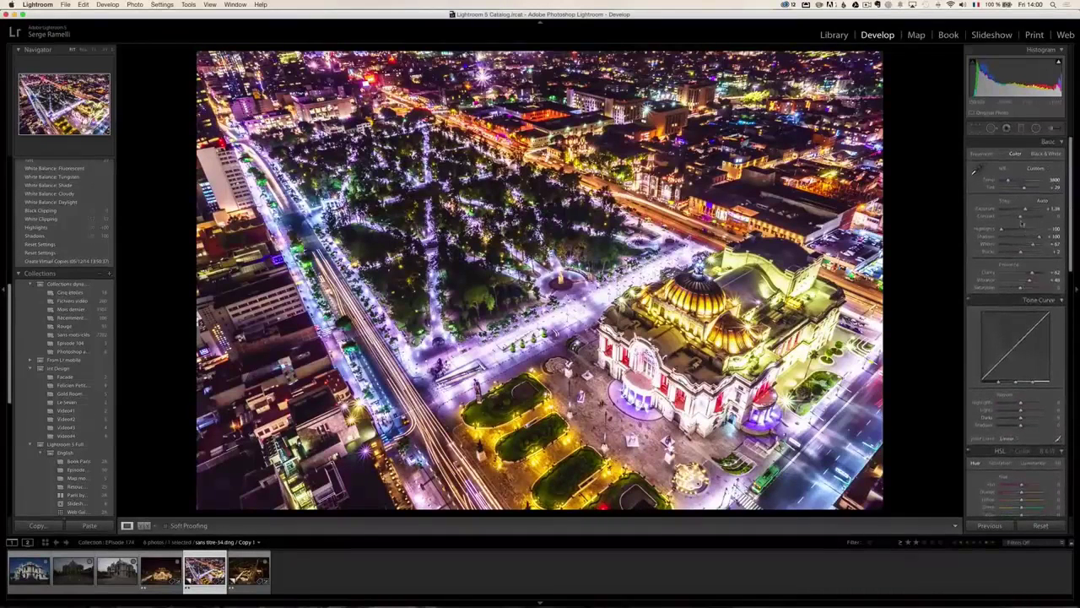
Add slight contrast, toggle Before/After, lower Exposure to about +1.00, then view the unedited History state
{"action": "left_click_drag", "start_coordinate": [1022, 218], "coordinate": [1024, 218]}
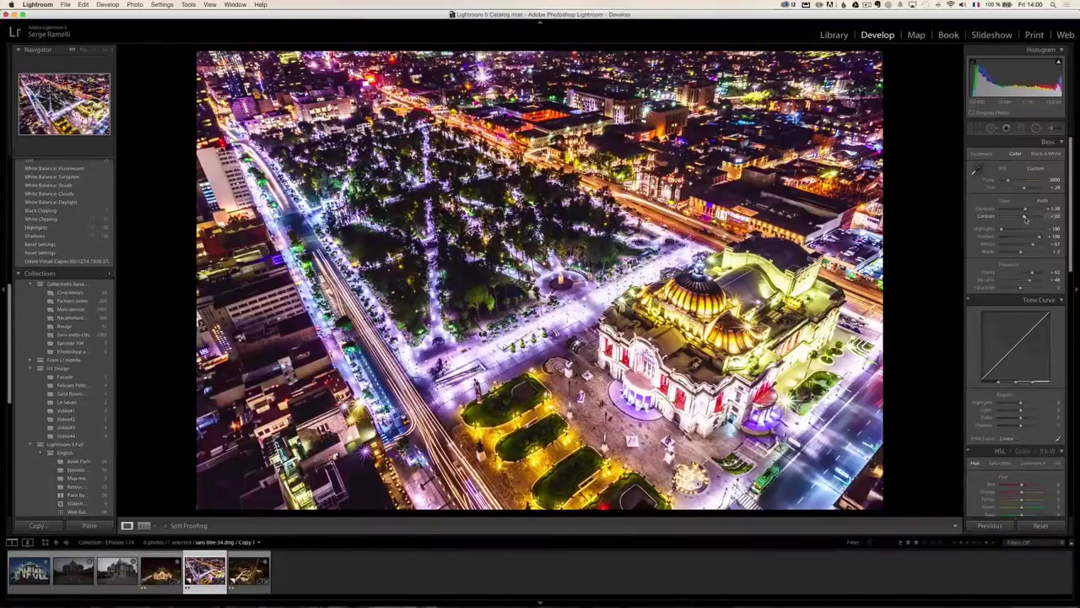
{"action": "left_click", "coordinate": [1024, 218]}
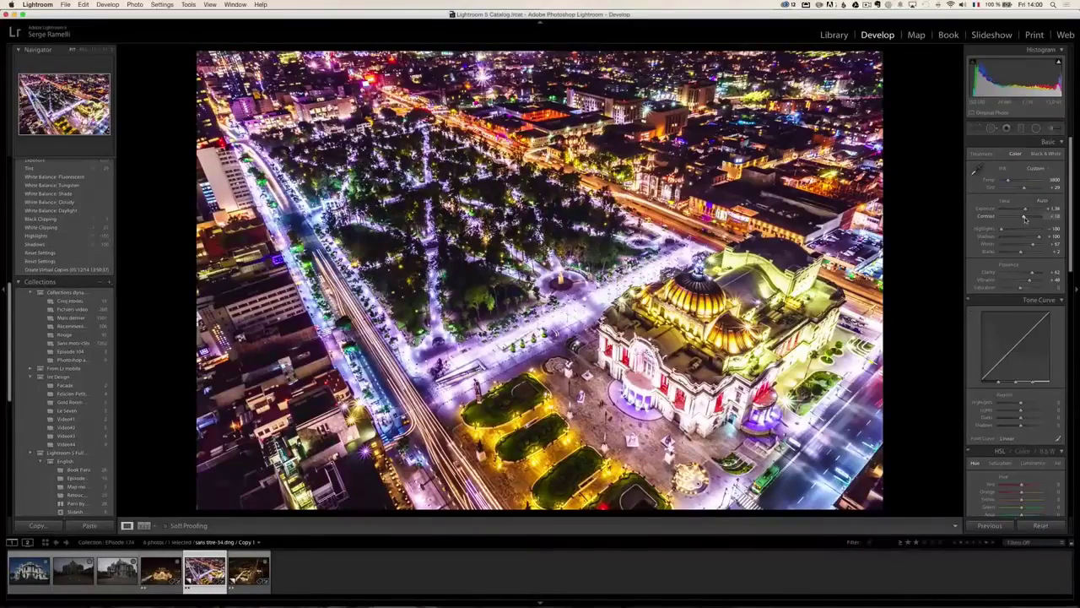
{"action": "key", "text": "backslash"}
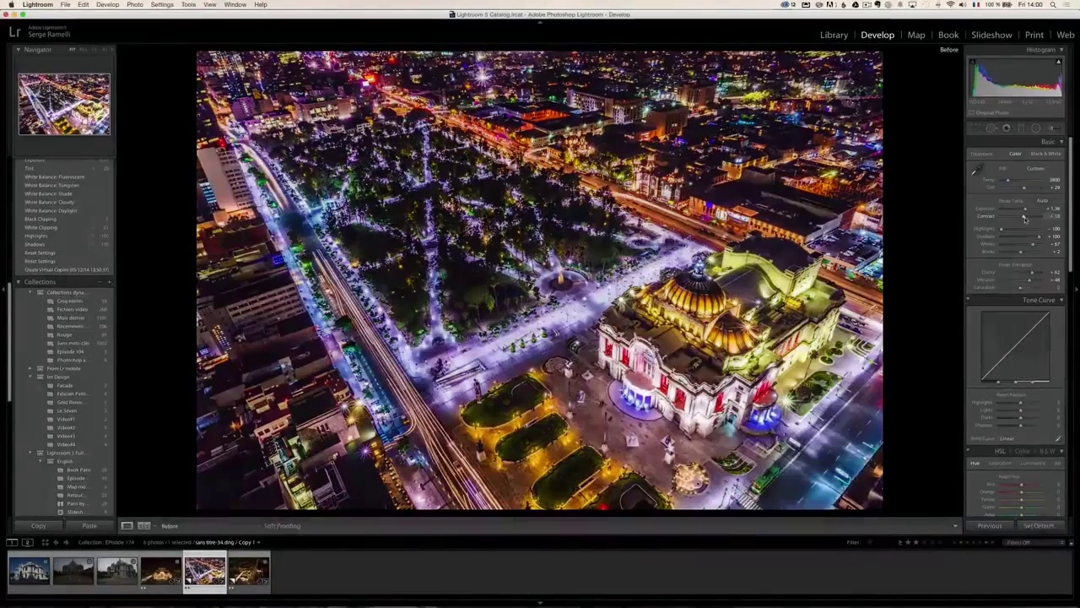
{"action": "key", "text": "backslash"}
{"action": "key", "text": "backslash"}
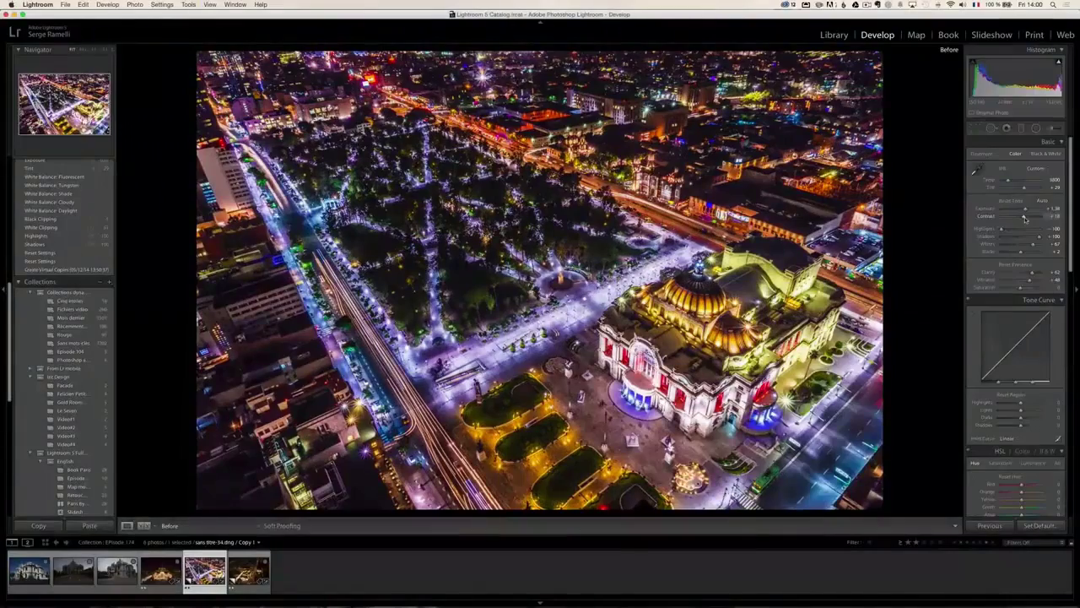
{"action": "key", "text": "backslash"}
{"action": "key", "text": "backslash"}
{"action": "key", "text": "backslash"}
{"action": "key", "text": "backslash"}
{"action": "key", "text": "backslash"}
{"action": "key", "text": "backslash"}
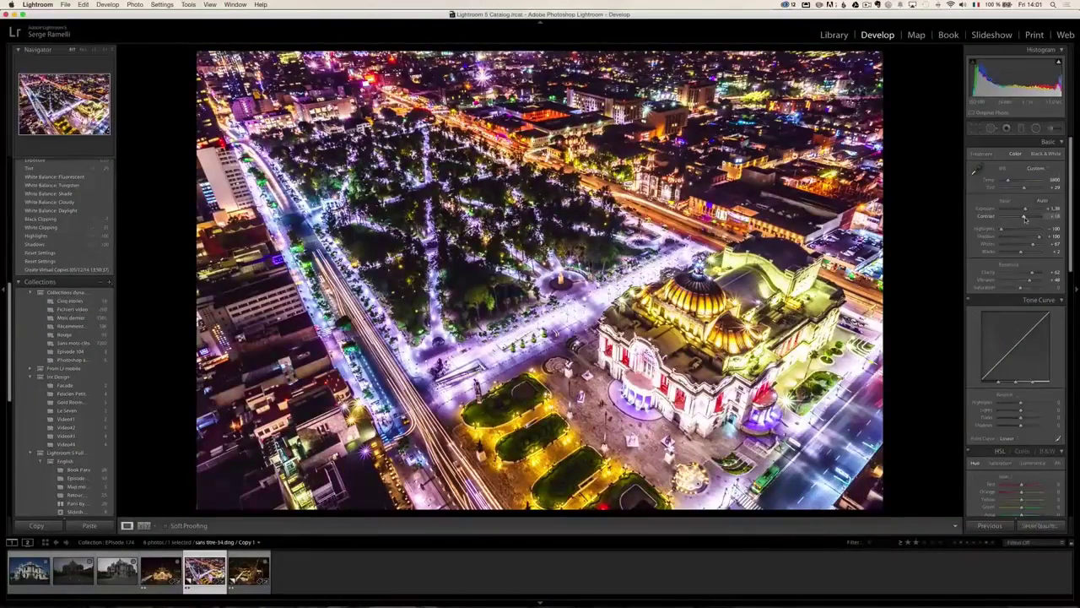
{"action": "left_click_drag", "start_coordinate": [1038, 211], "coordinate": [1024, 213]}
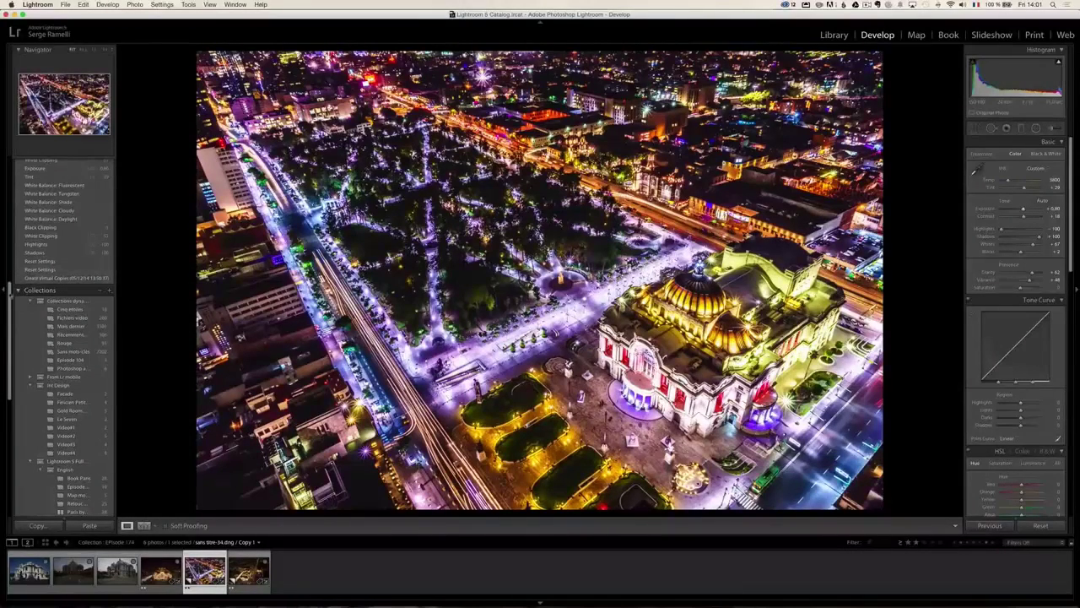
{"action": "left_click", "coordinate": [49, 262]}
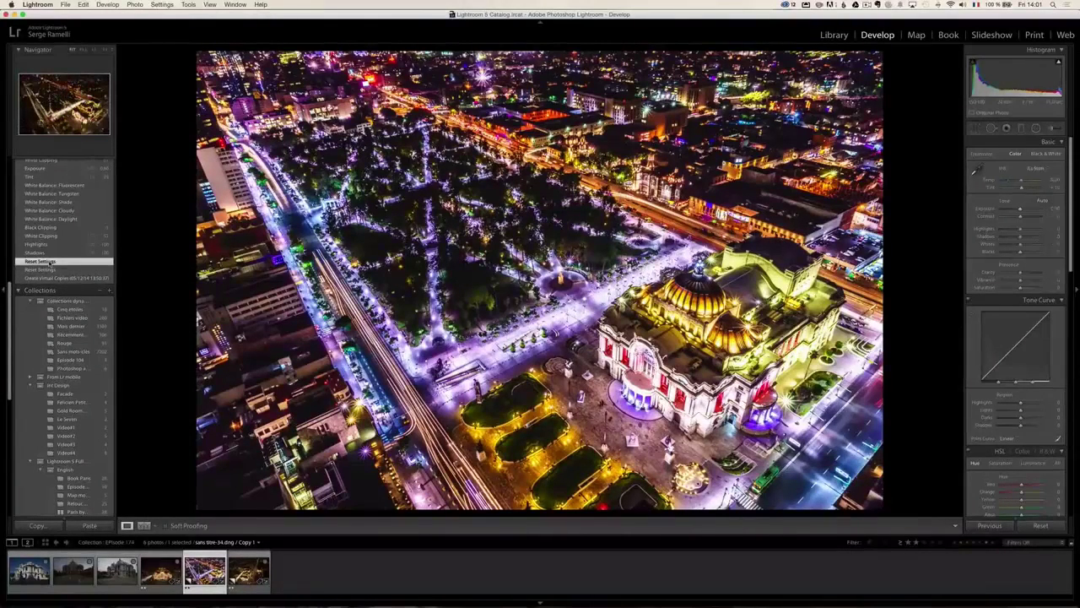
Select the top Exposure step in History to restore the fully edited purple-and-gold look
{"action": "scroll", "coordinate": [59, 295], "scroll_direction": "up", "scroll_amount": 6}
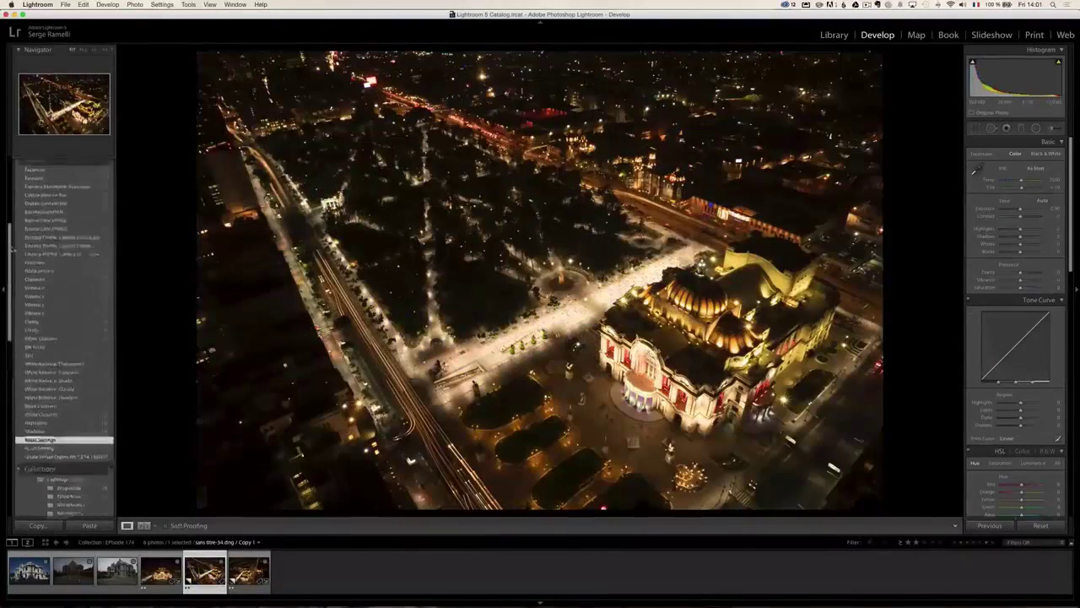
{"action": "scroll", "coordinate": [59, 287], "scroll_direction": "up", "scroll_amount": 3}
{"action": "left_click", "coordinate": [49, 279]}
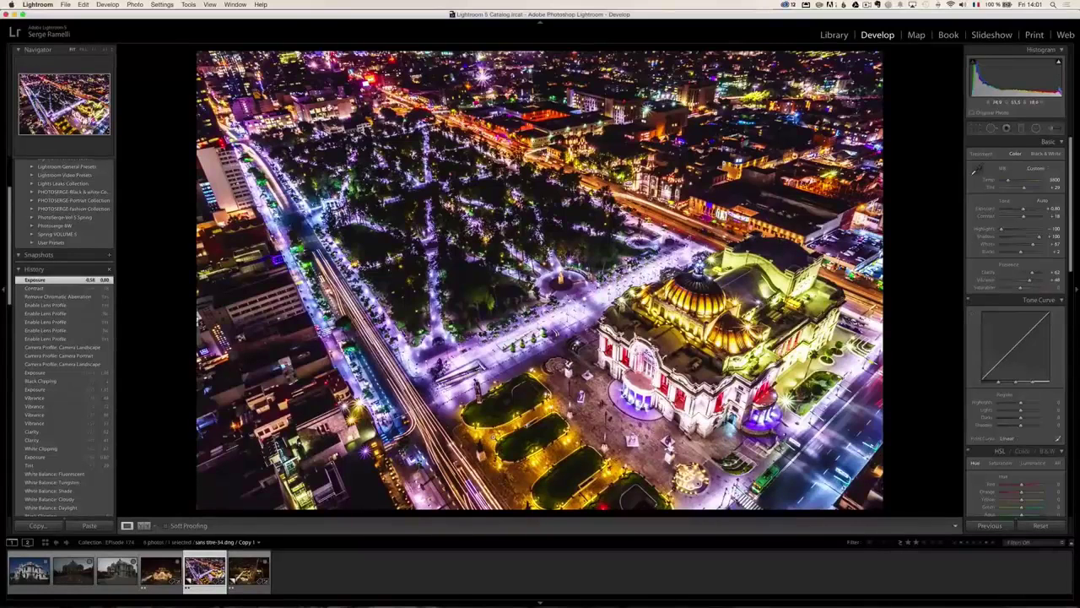
Copy the photo's develop settings and zoom to 1:1 to inspect detail
{"action": "key", "text": "super+shift+c"}
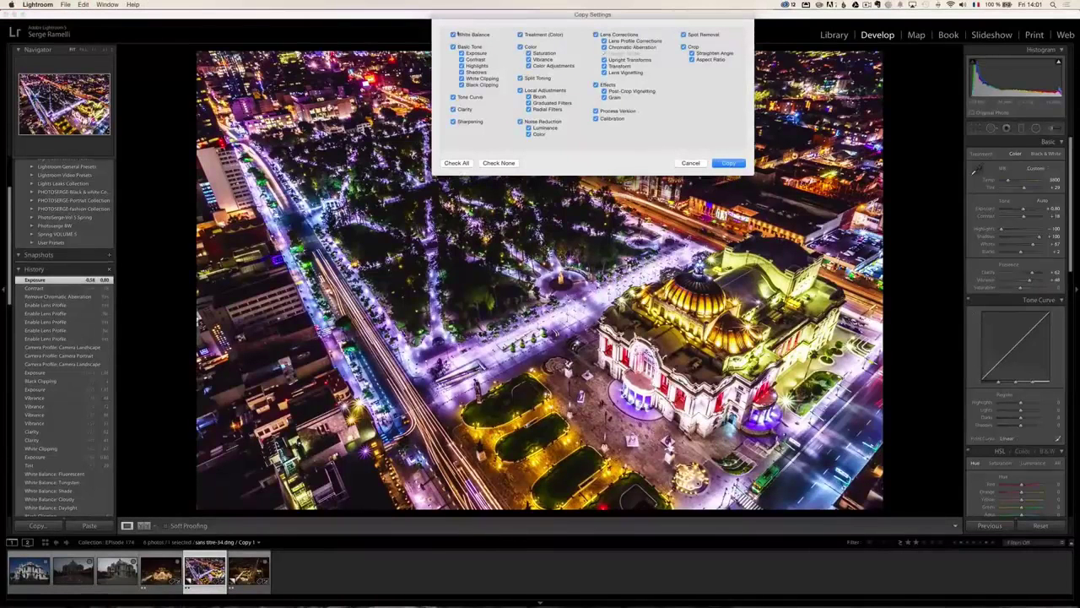
{"action": "left_click", "coordinate": [729, 163]}
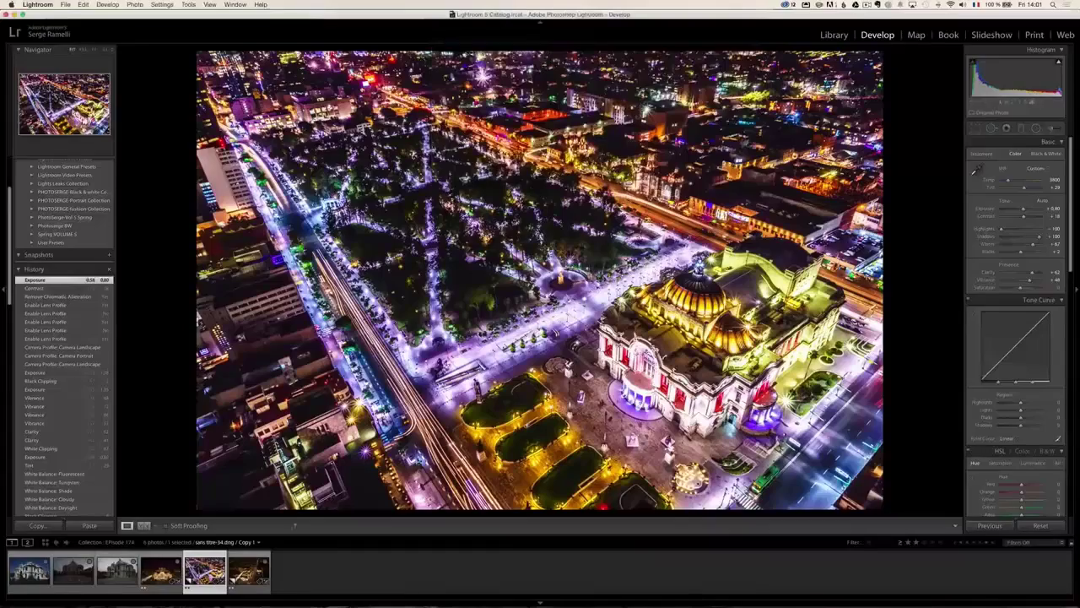
{"action": "key", "text": "z"}
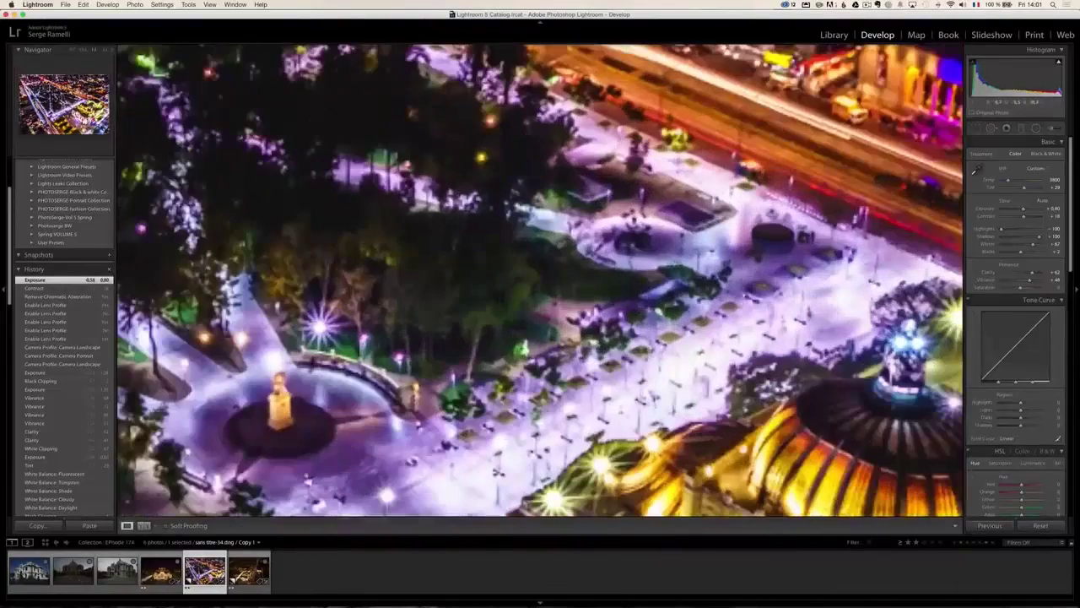
{"action": "scroll", "coordinate": [1016, 329], "scroll_direction": "down", "scroll_amount": 3}
{"action": "scroll", "coordinate": [1016, 330], "scroll_direction": "down", "scroll_amount": 3}
{"action": "scroll", "coordinate": [1015, 329], "scroll_direction": "down", "scroll_amount": 3}
{"action": "scroll", "coordinate": [1016, 329], "scroll_direction": "down", "scroll_amount": 3}
{"action": "scroll", "coordinate": [1013, 236], "scroll_direction": "down", "scroll_amount": 2}
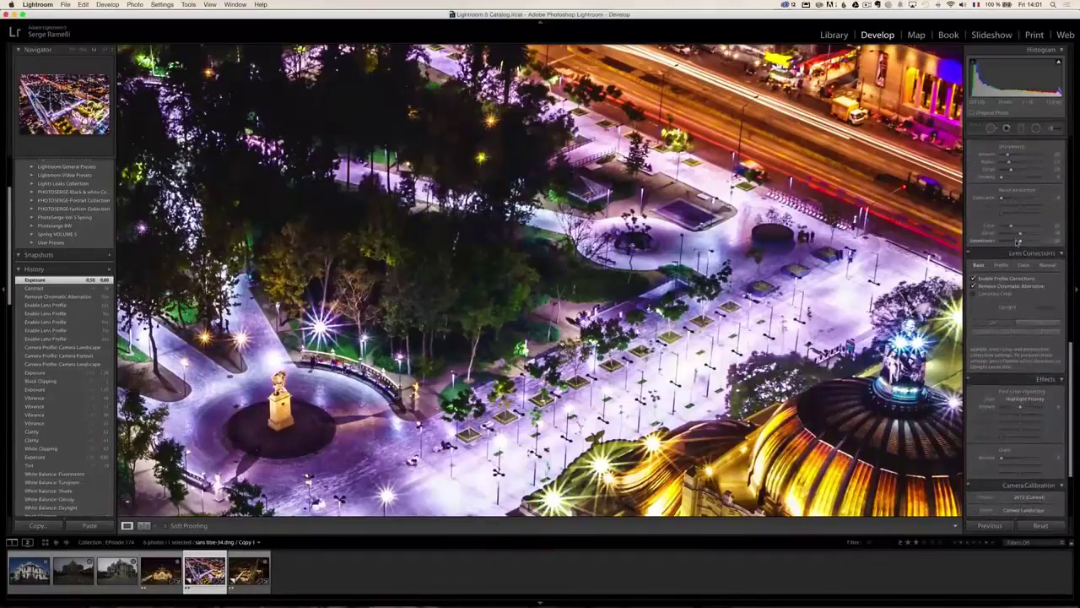
{"action": "scroll", "coordinate": [1017, 240], "scroll_direction": "up", "scroll_amount": 4}
Raise Sharpening Amount, Luminance noise reduction to 10 and Masking to 52, then fit the photo to view
{"action": "left_click_drag", "start_coordinate": [1025, 253], "coordinate": [1023, 253]}
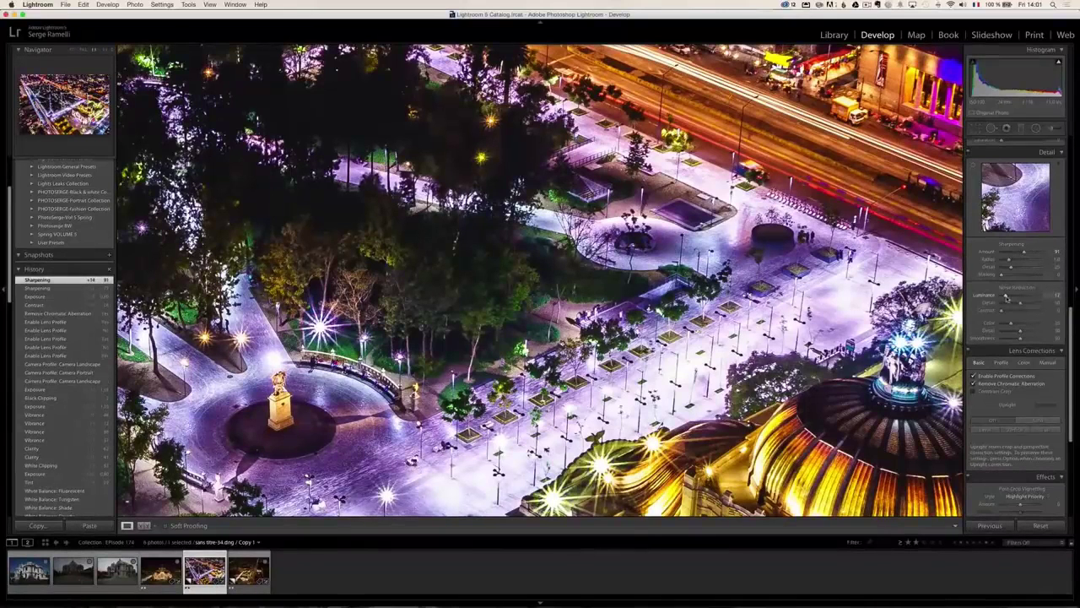
{"action": "mouse_move", "coordinate": [1005, 296]}
{"action": "left_mouse_down"}
{"action": "mouse_move", "coordinate": [1010, 275]}
{"action": "mouse_move", "coordinate": [1021, 276]}
{"action": "left_mouse_up"}
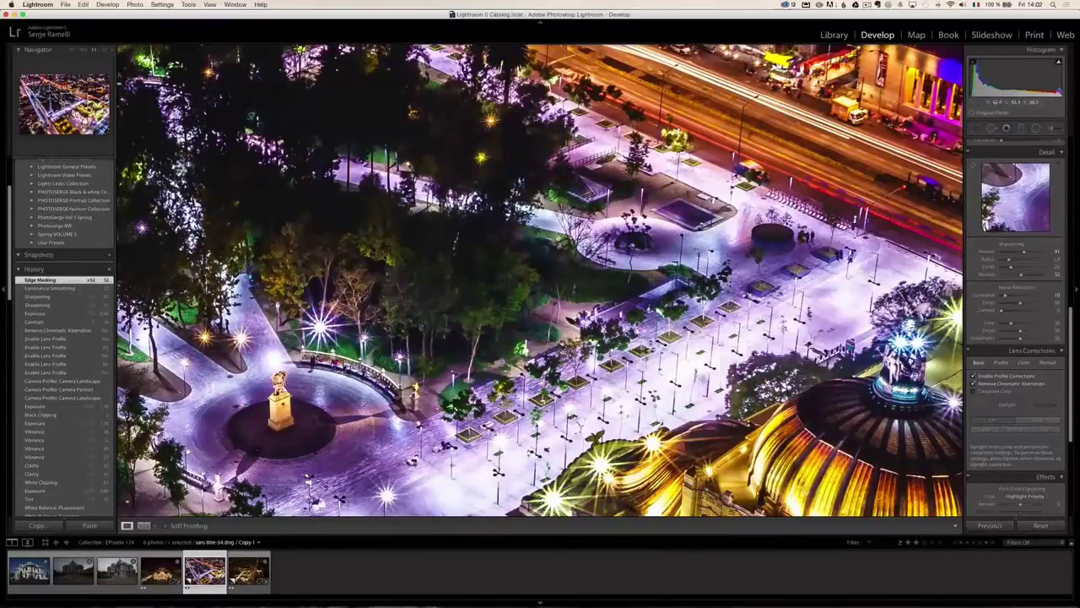
{"action": "left_click", "coordinate": [560, 239]}
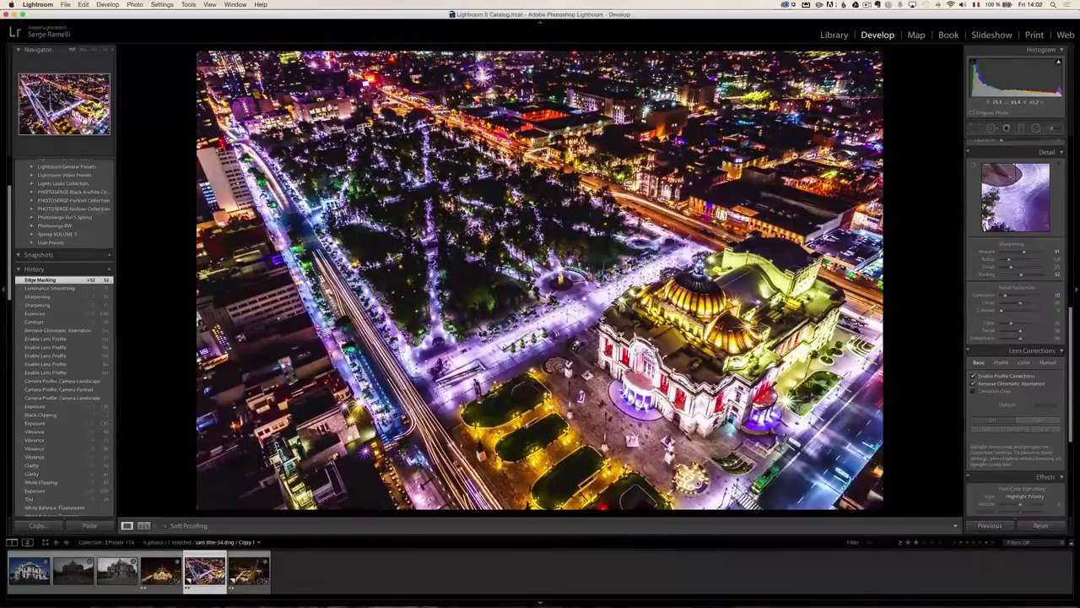
Raise Exposure in the Basic panel to about +1.30
{"action": "scroll", "coordinate": [975, 190], "scroll_direction": "up", "scroll_amount": 10}
{"action": "scroll", "coordinate": [975, 190], "scroll_direction": "up", "scroll_amount": 5}
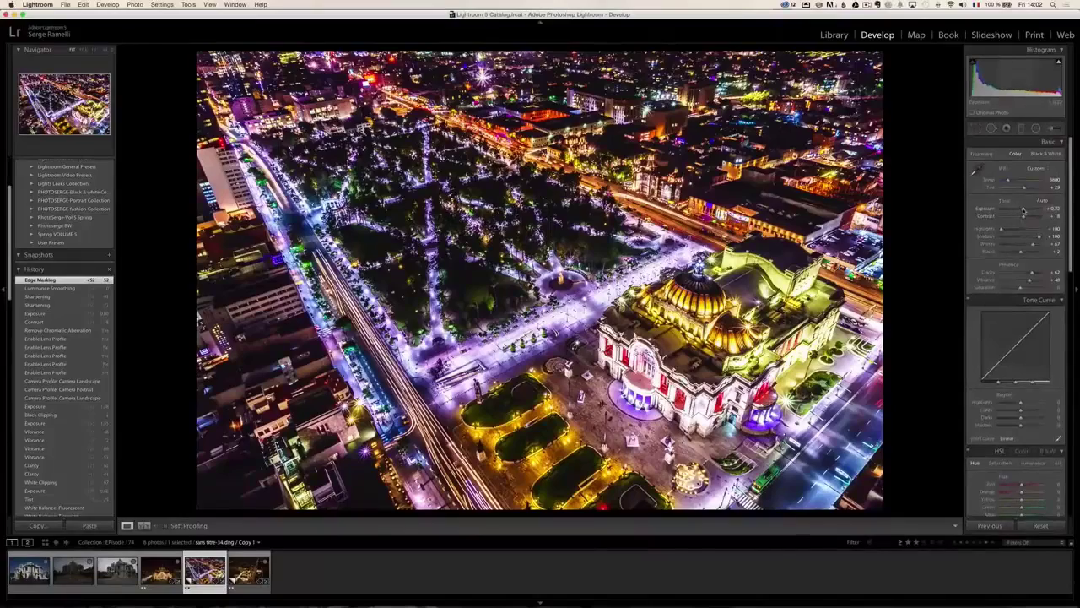
{"action": "left_click_drag", "start_coordinate": [1024, 211], "coordinate": [1025, 211]}
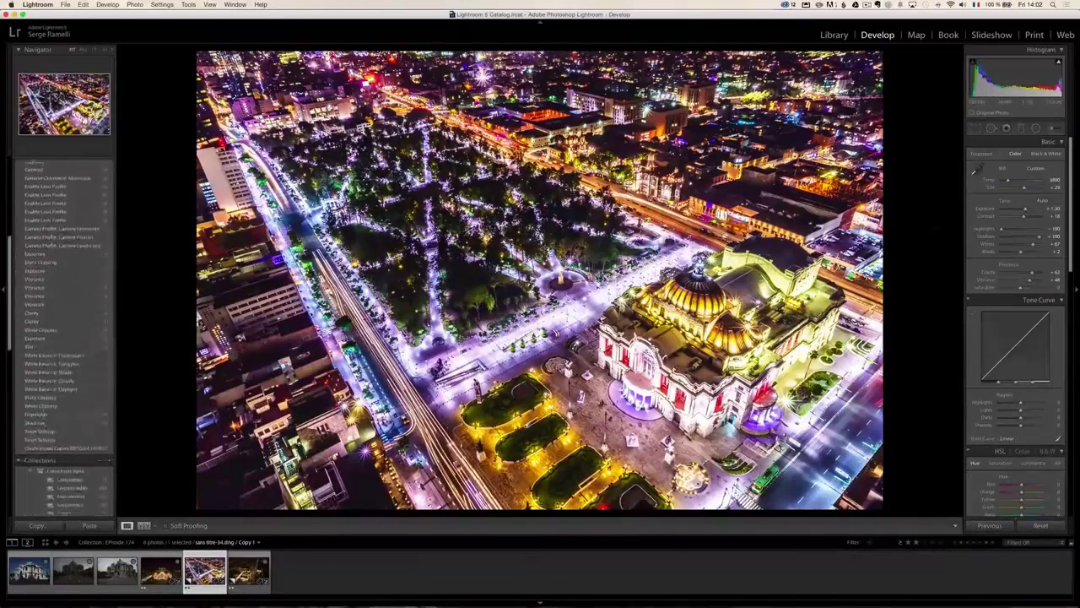
Compare the Reset original with the top Exposure history state, then bring up Copy Settings (Cmd+Shift+C)
{"action": "left_click", "coordinate": [63, 425]}
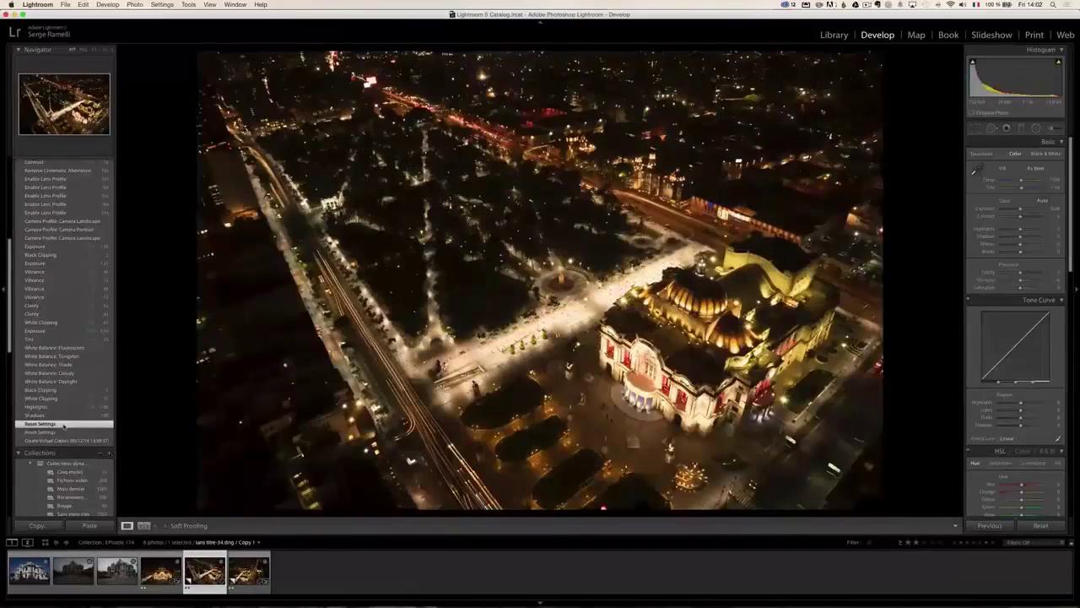
{"action": "scroll", "coordinate": [67, 337], "scroll_direction": "up", "scroll_amount": 2}
{"action": "scroll", "coordinate": [73, 249], "scroll_direction": "up", "scroll_amount": 3}
{"action": "left_click", "coordinate": [83, 227]}
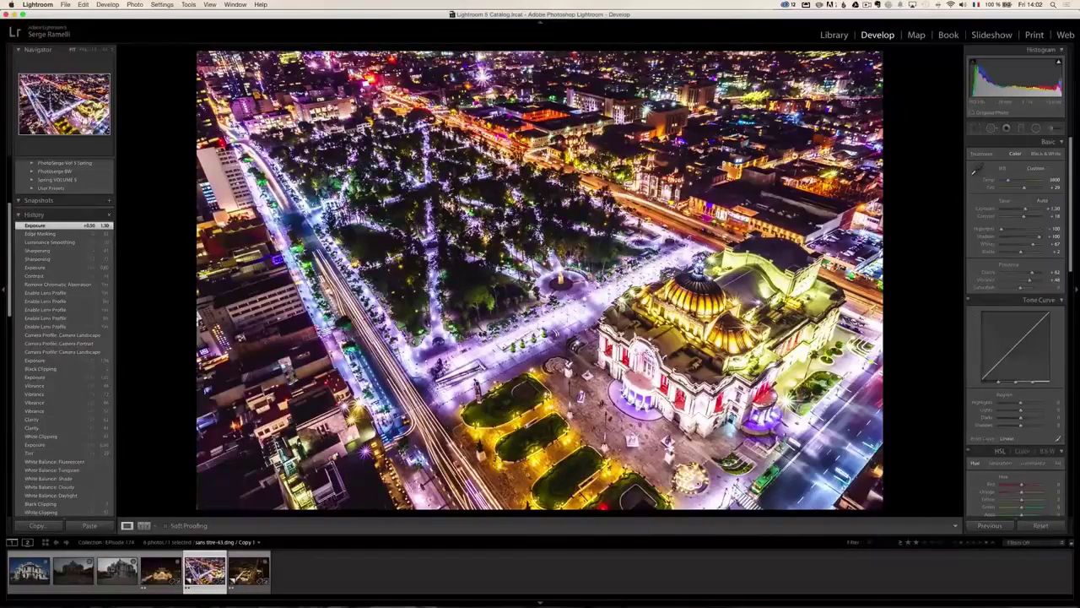
{"action": "key", "text": "super+shift+c"}
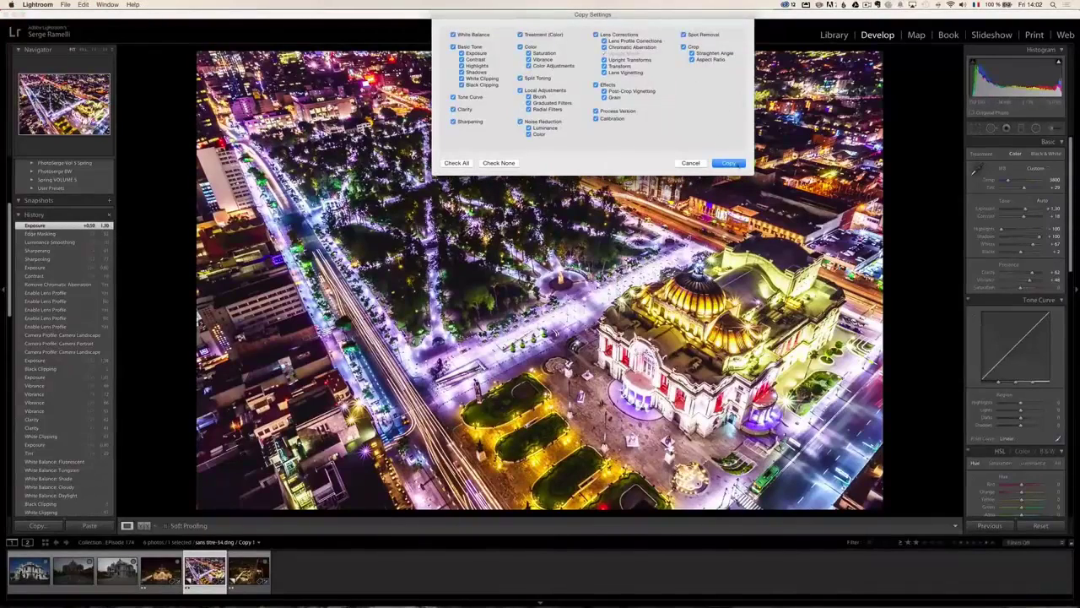
Paste the copied develop settings onto the last aerial photo, easing exposure down to about +1.05
{"action": "left_click", "coordinate": [729, 163]}
{"action": "key", "text": "Right"}
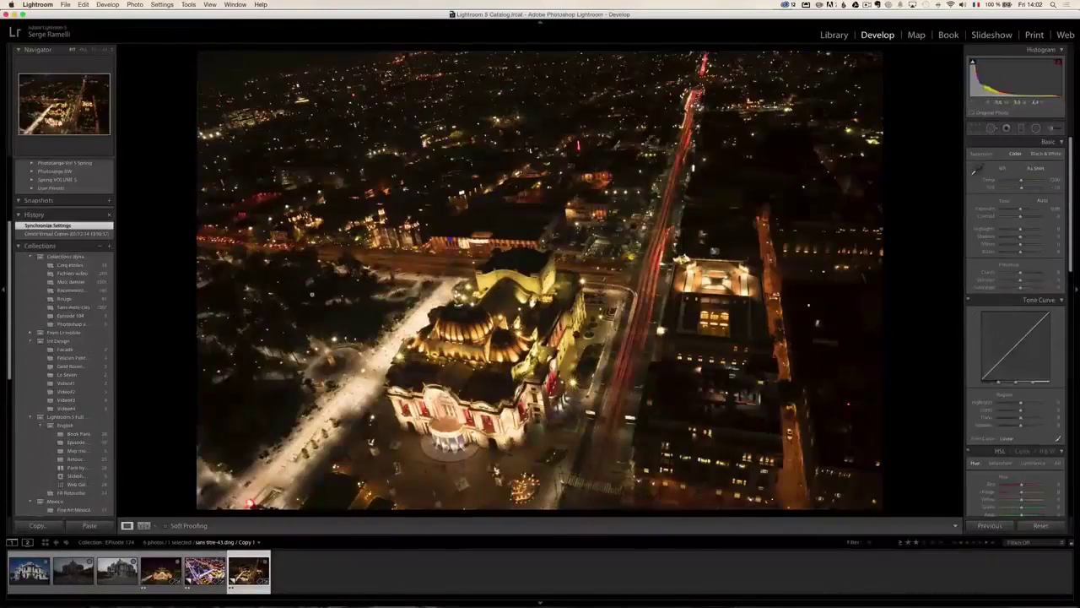
{"action": "key", "text": "super+shift+v"}
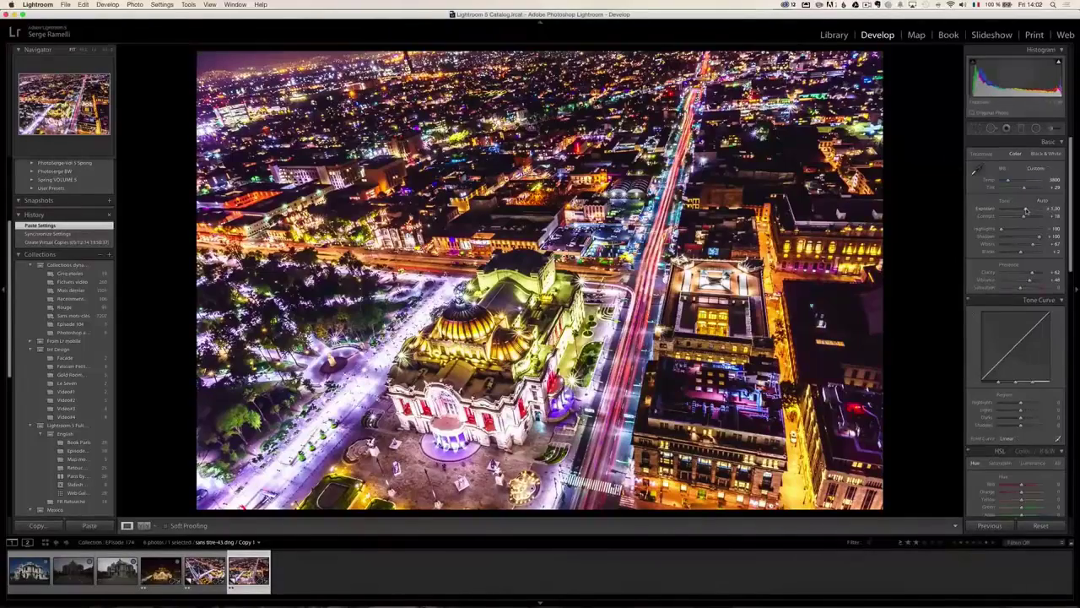
{"action": "left_click_drag", "start_coordinate": [1026, 210], "coordinate": [1024, 212]}
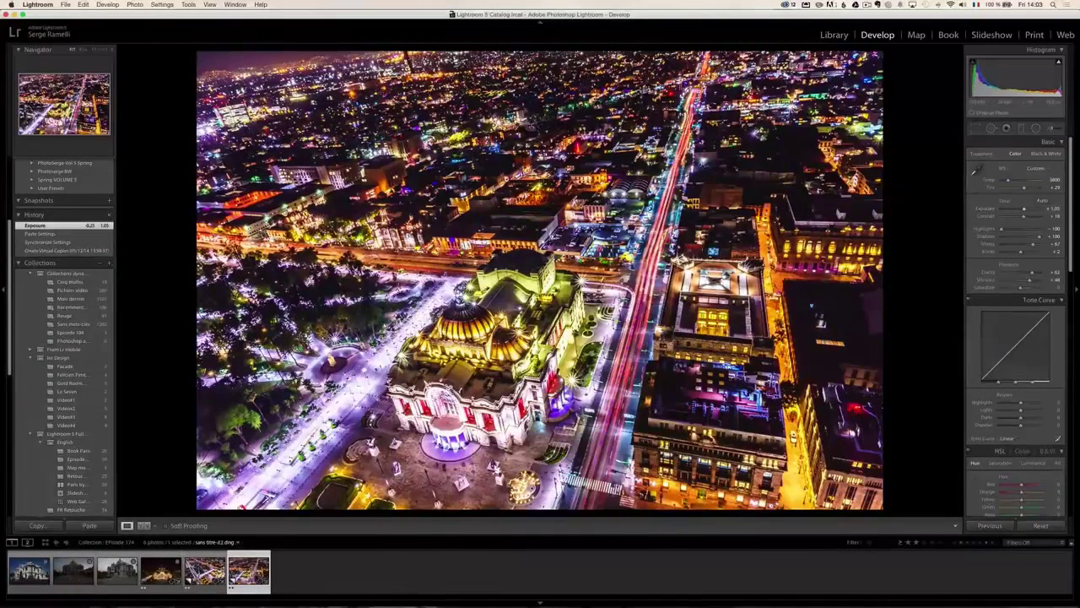
Paste the copied develop settings onto the front-view palace photo, then move to the aerial park photo
{"action": "key", "text": "Left"}
{"action": "key", "text": "Left"}
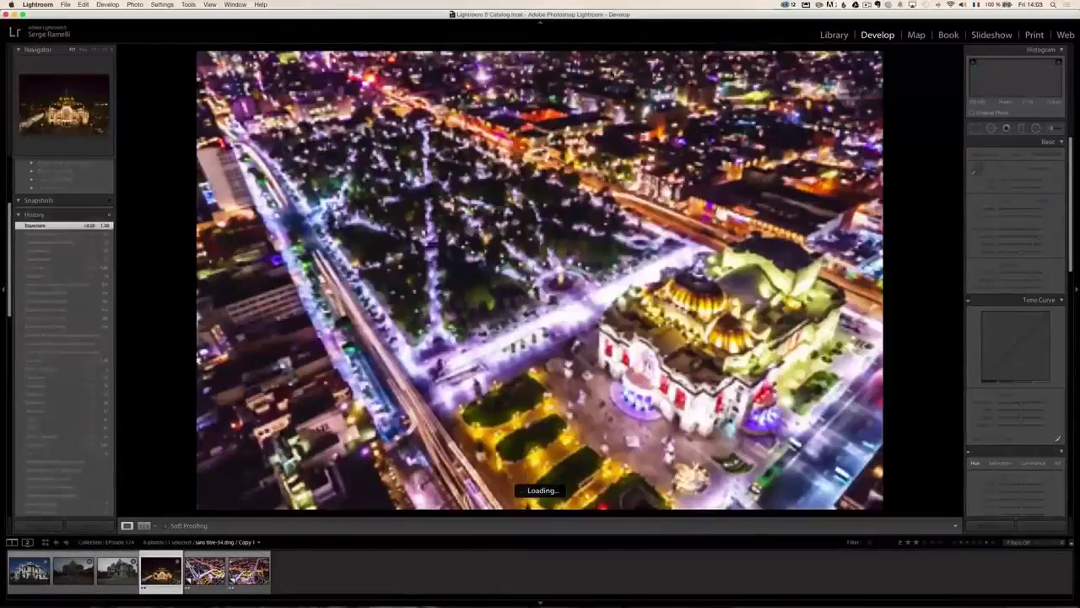
{"action": "key", "text": "ctrl+shift+v"}
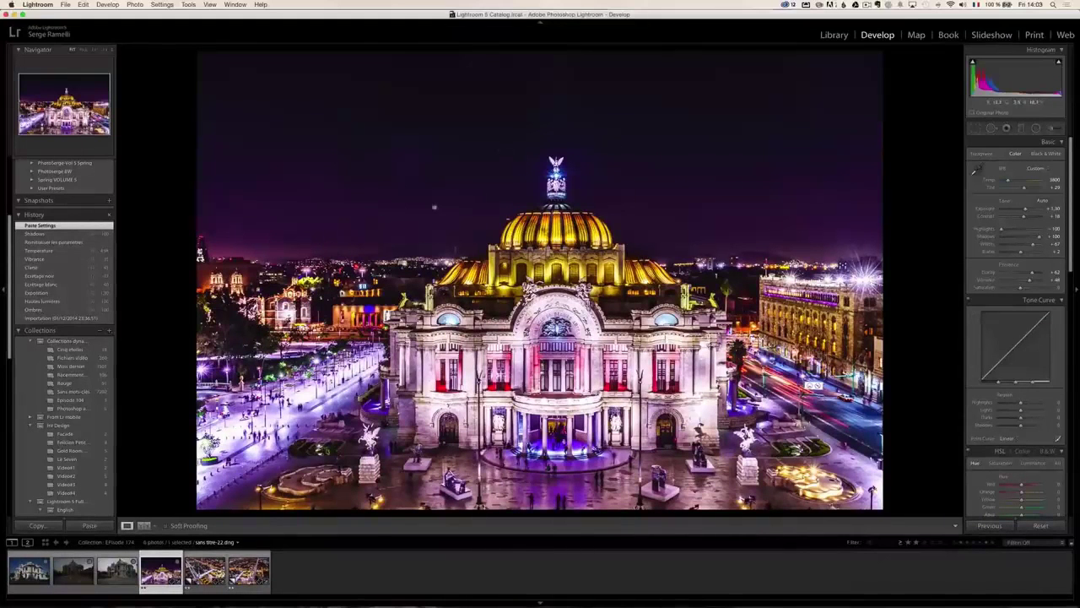
{"action": "key", "text": "Right"}
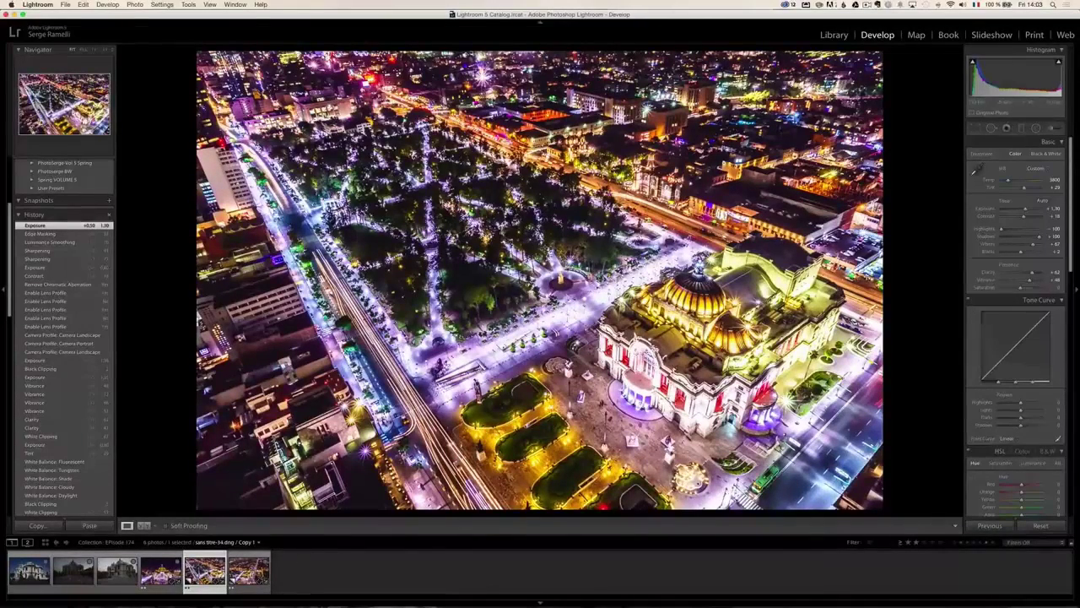
Send the aerial park photo from the filmstrip to Edit in Adobe Photoshop CC 2014
{"action": "right_click", "coordinate": [209, 573]}
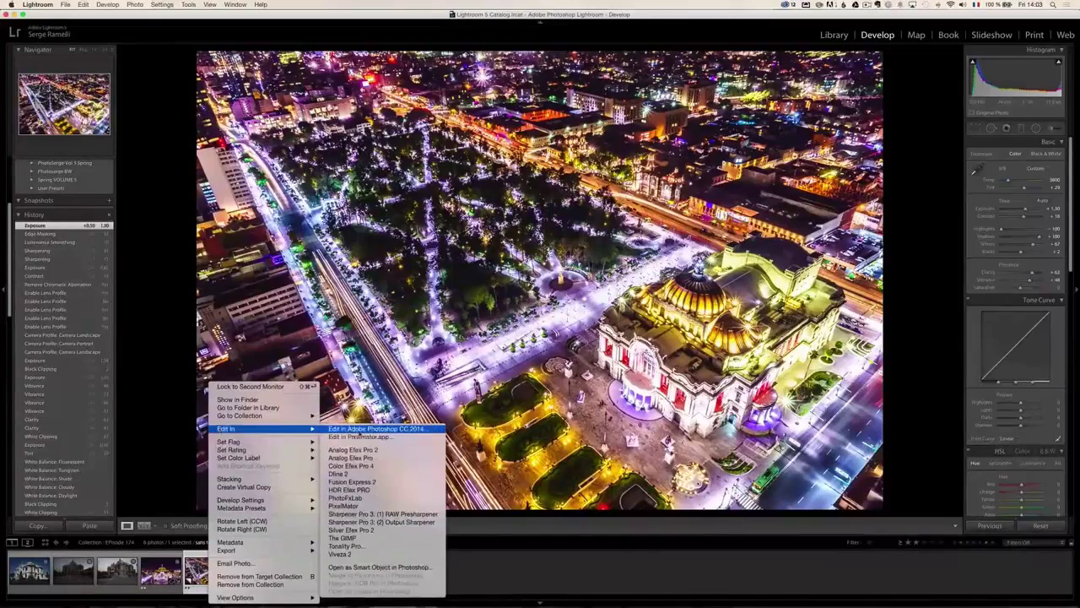
{"action": "mouse_move", "coordinate": [227, 429]}
{"action": "left_click", "coordinate": [359, 430]}
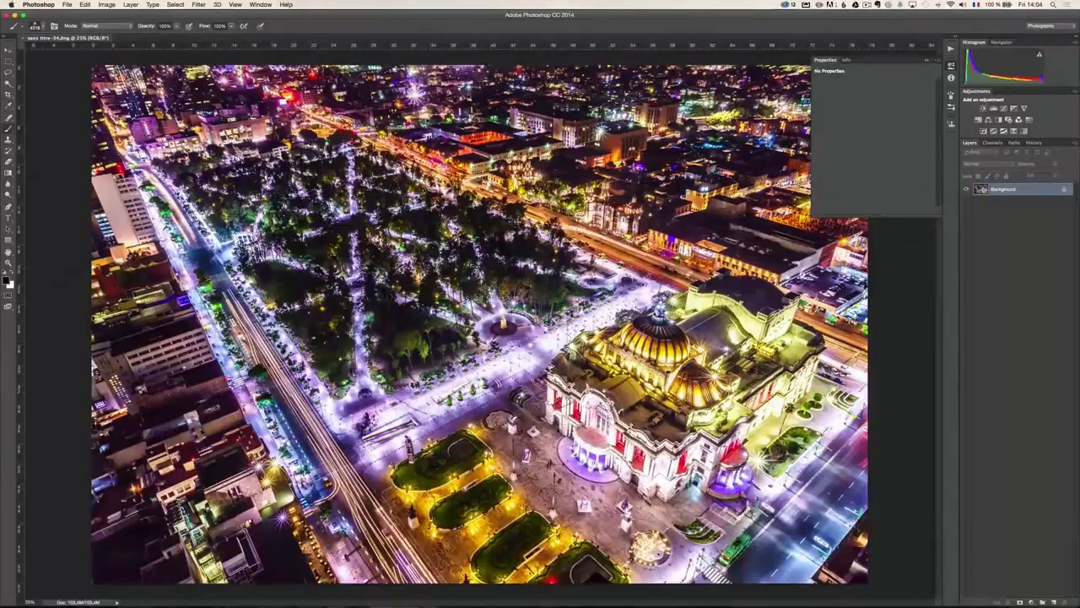
Zoom out, duplicate the Background onto Layer 1, and start Free Transform on it
{"action": "key", "text": "z"}
{"action": "key", "text": "ctrl+minus"}
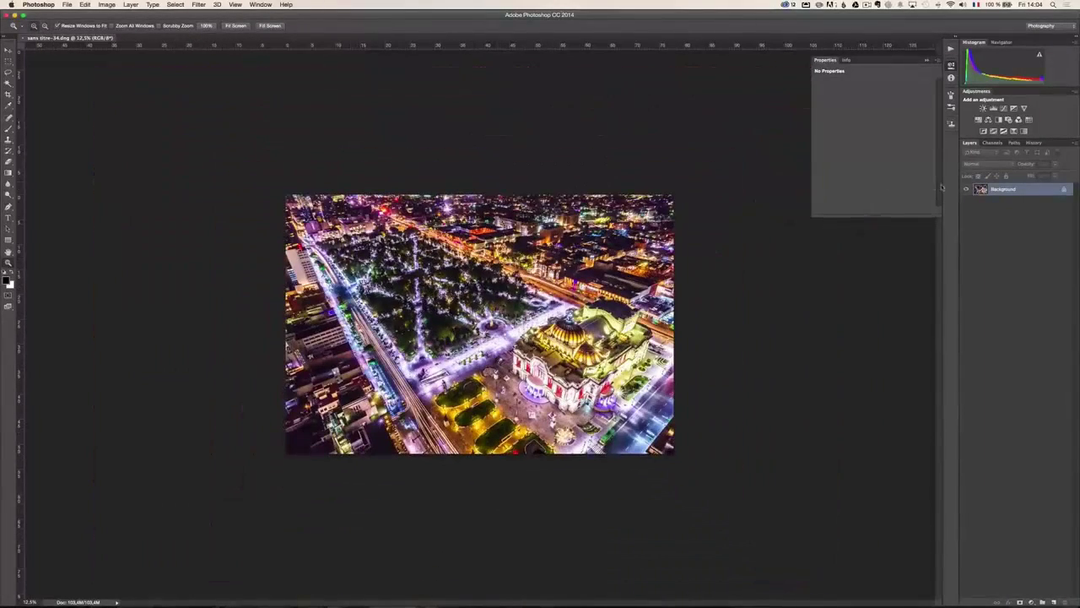
{"action": "key", "text": "ctrl+j"}
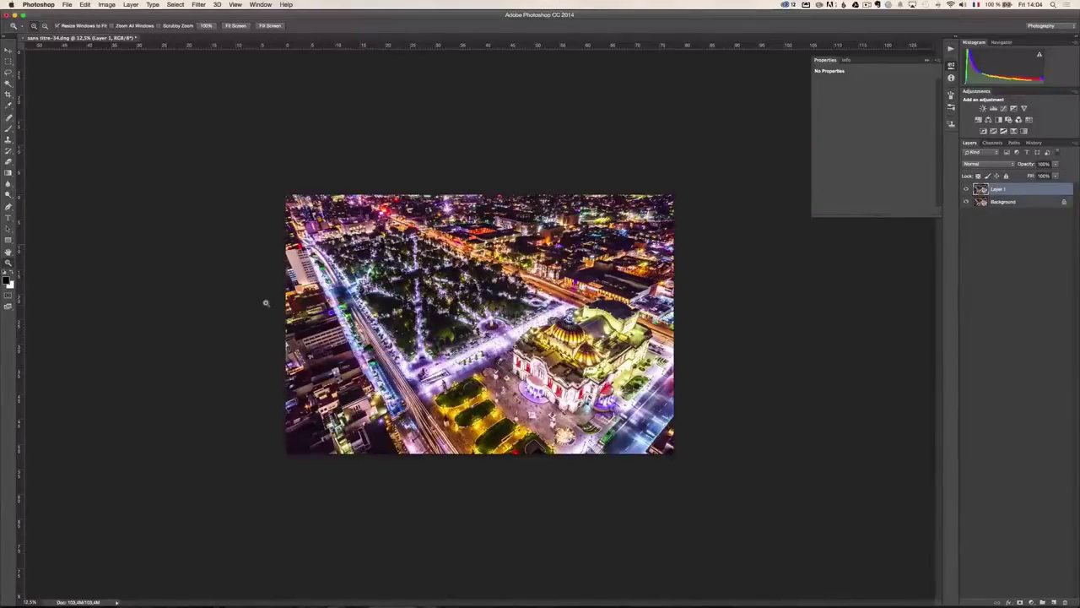
{"action": "key", "text": "ctrl+t"}
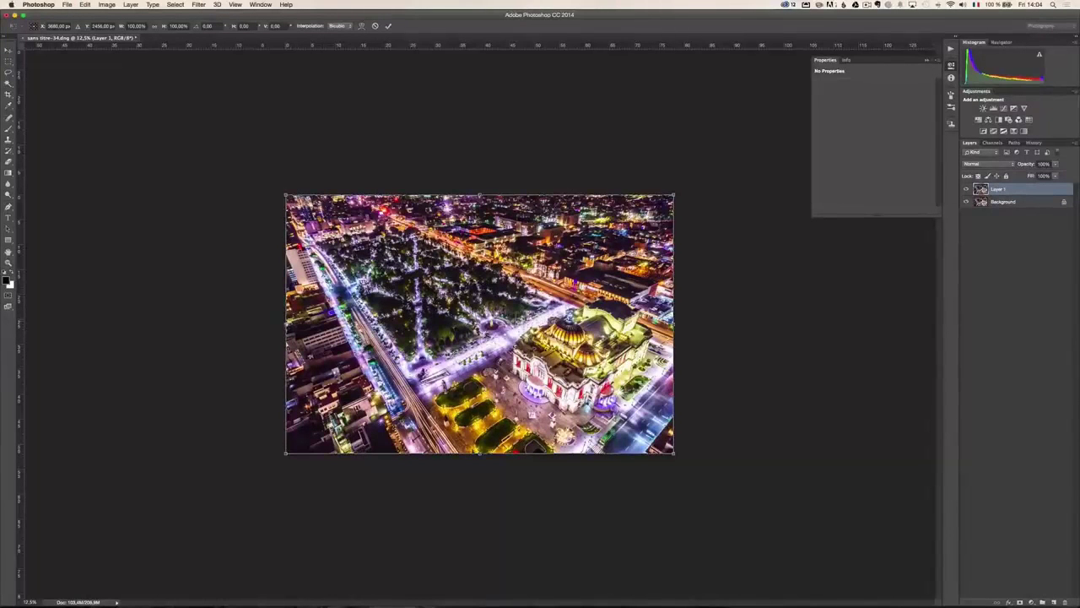
Warp Layer 1, bowing the left edge outward, pulling the top-left corner out and curving the top edge upward
{"action": "right_click", "coordinate": [325, 270]}
{"action": "left_click", "coordinate": [361, 327]}
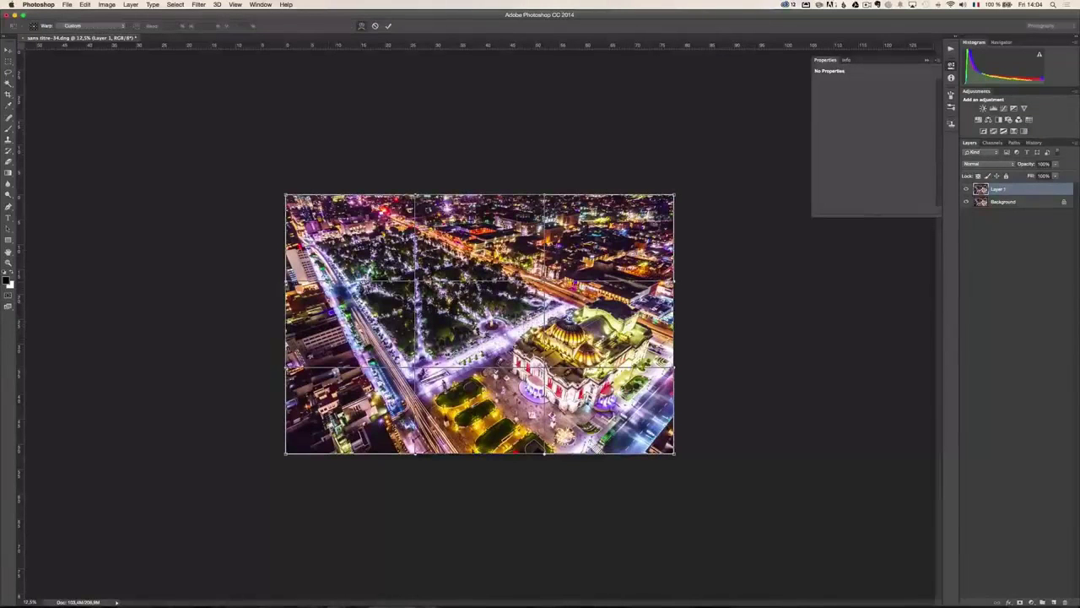
{"action": "left_click_drag", "start_coordinate": [286, 285], "coordinate": [275, 294]}
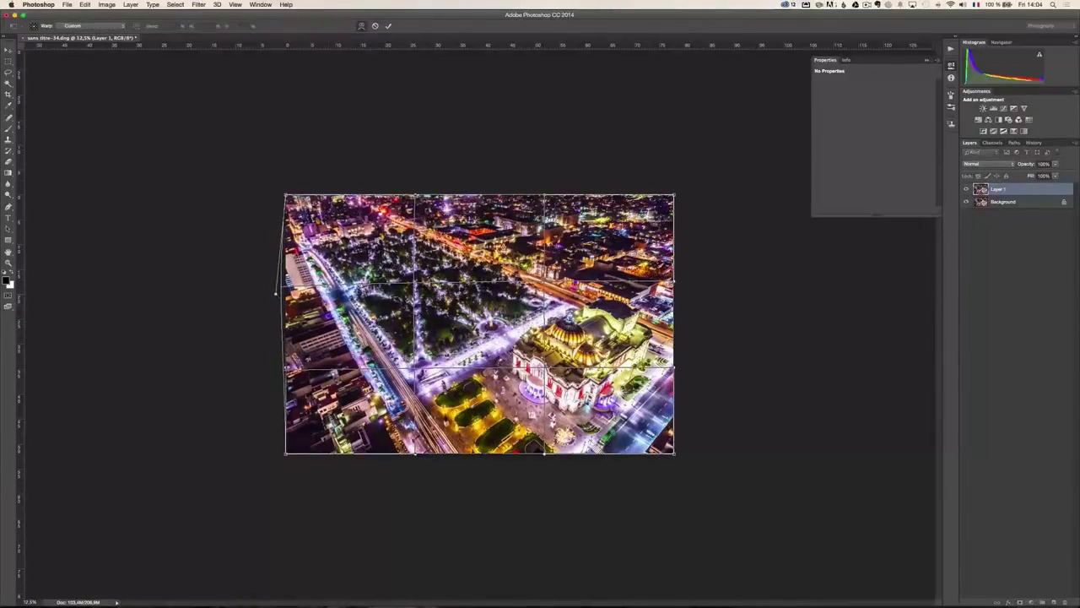
{"action": "left_click_drag", "start_coordinate": [285, 195], "coordinate": [268, 191]}
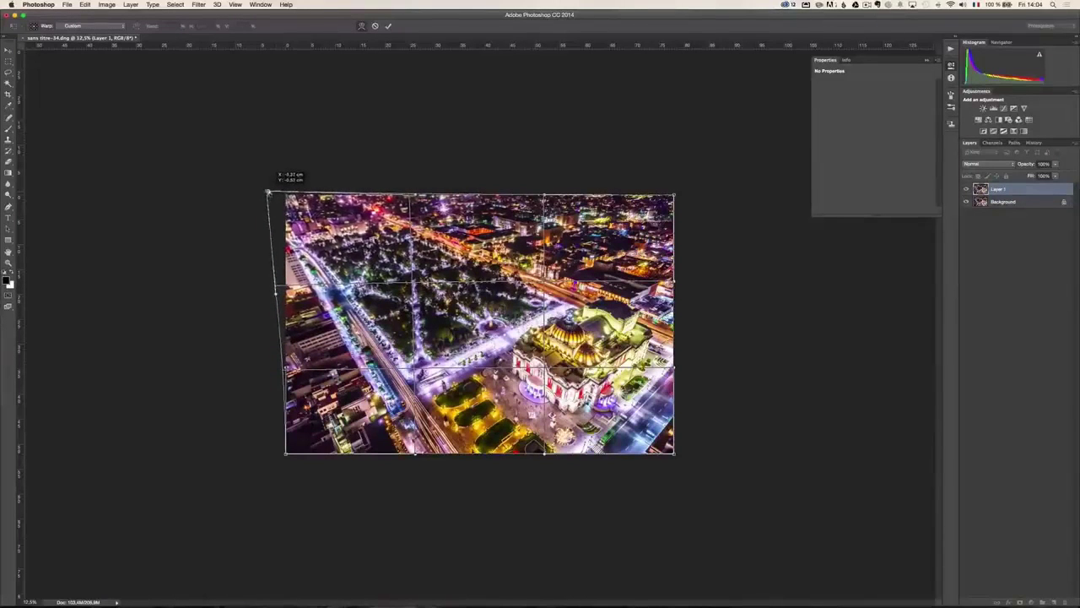
{"action": "left_click_drag", "start_coordinate": [413, 194], "coordinate": [432, 145]}
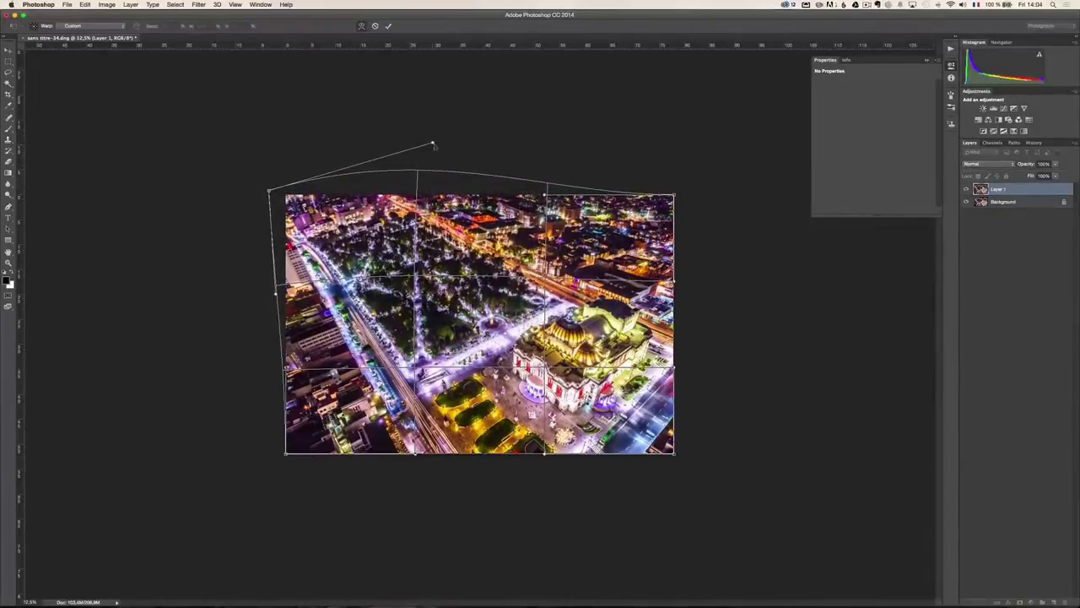
{"action": "left_click_drag", "start_coordinate": [547, 196], "coordinate": [549, 189]}
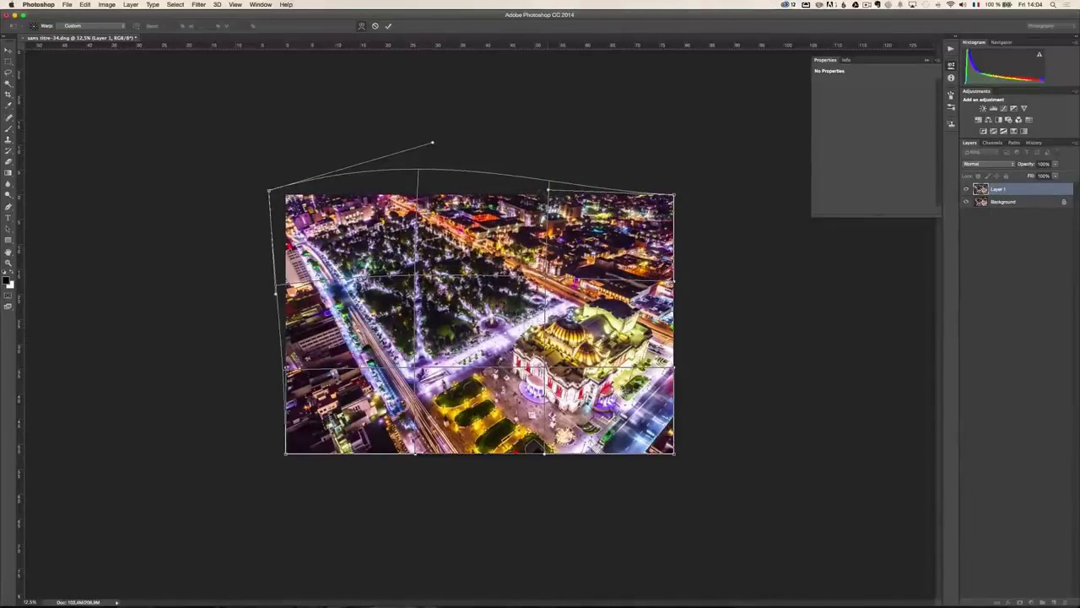
{"action": "left_click_drag", "start_coordinate": [432, 143], "coordinate": [430, 139]}
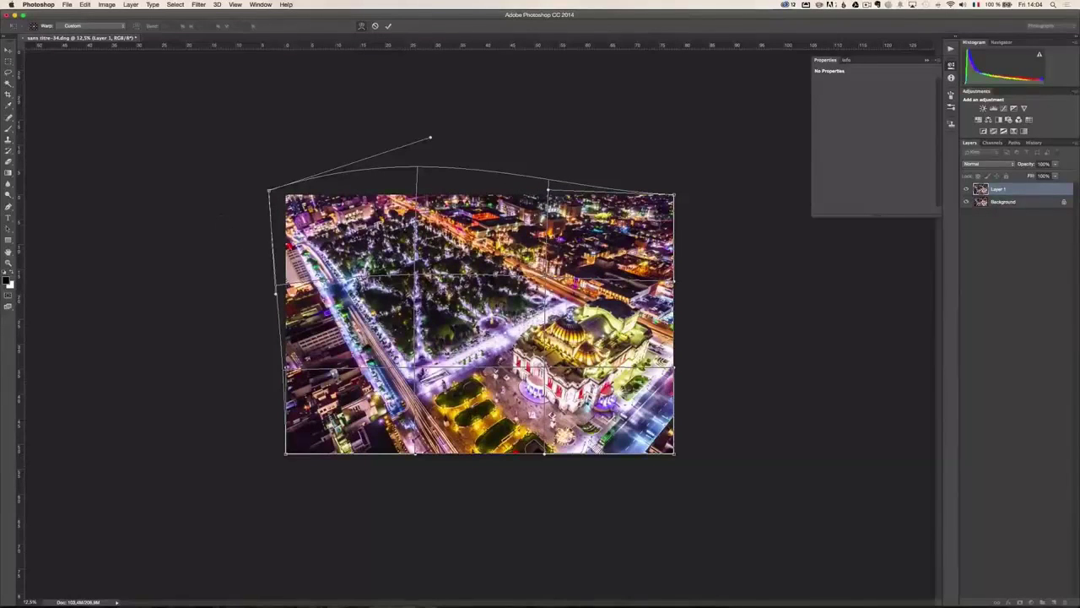
{"action": "left_click_drag", "start_coordinate": [268, 191], "coordinate": [270, 190]}
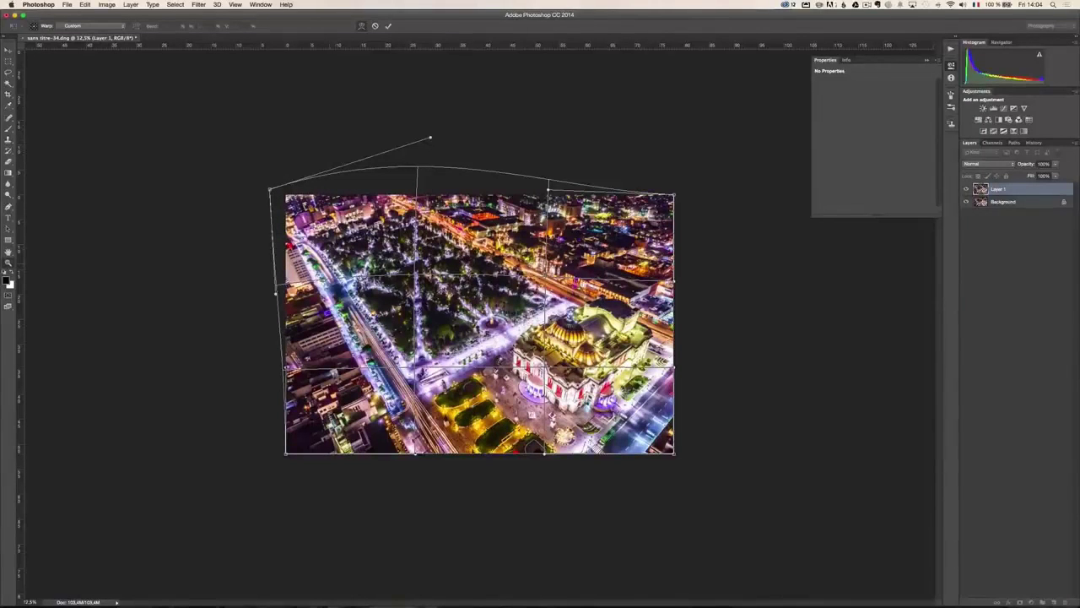
Commit the warp and toggle Layer 1's visibility to compare before and after
{"action": "key", "text": "Return"}
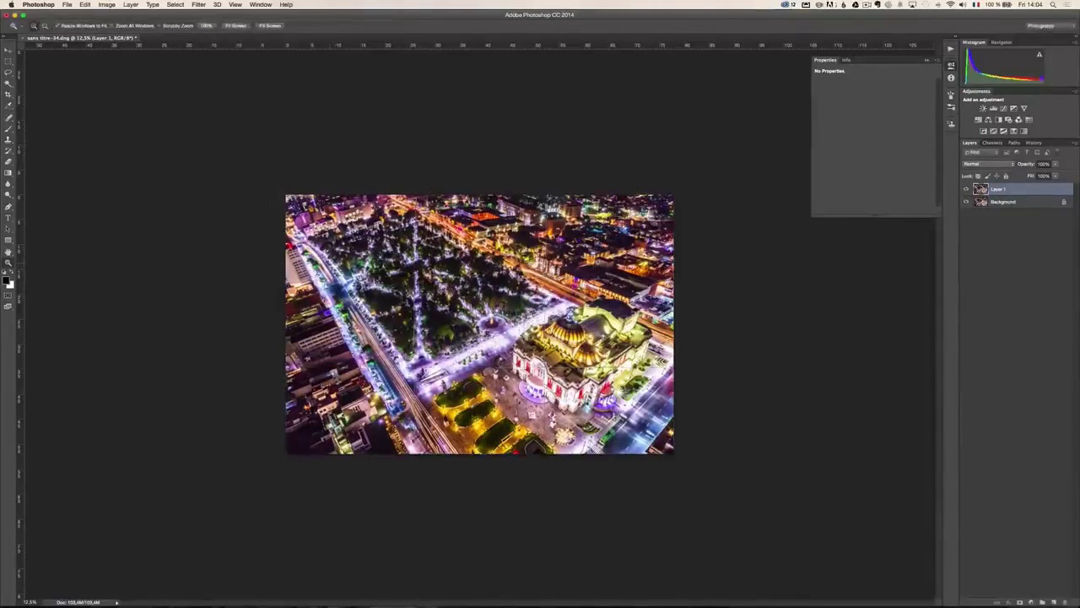
{"action": "left_click", "coordinate": [967, 189]}
{"action": "left_click", "coordinate": [967, 189]}
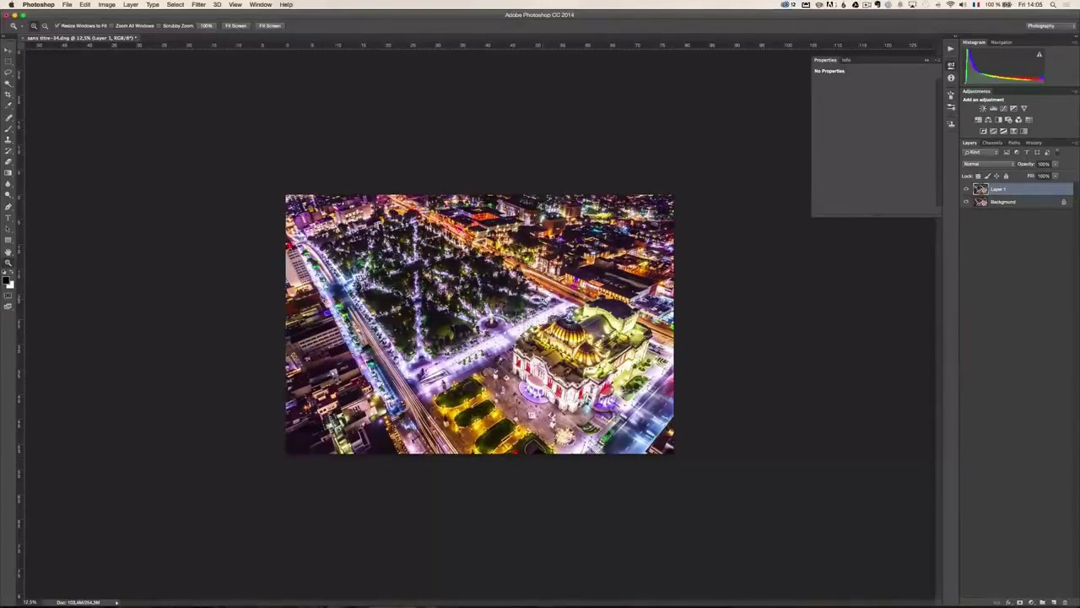
View the photo at 25% zoom, full screen, with the side panels hidden
{"action": "key", "text": "super+plus"}
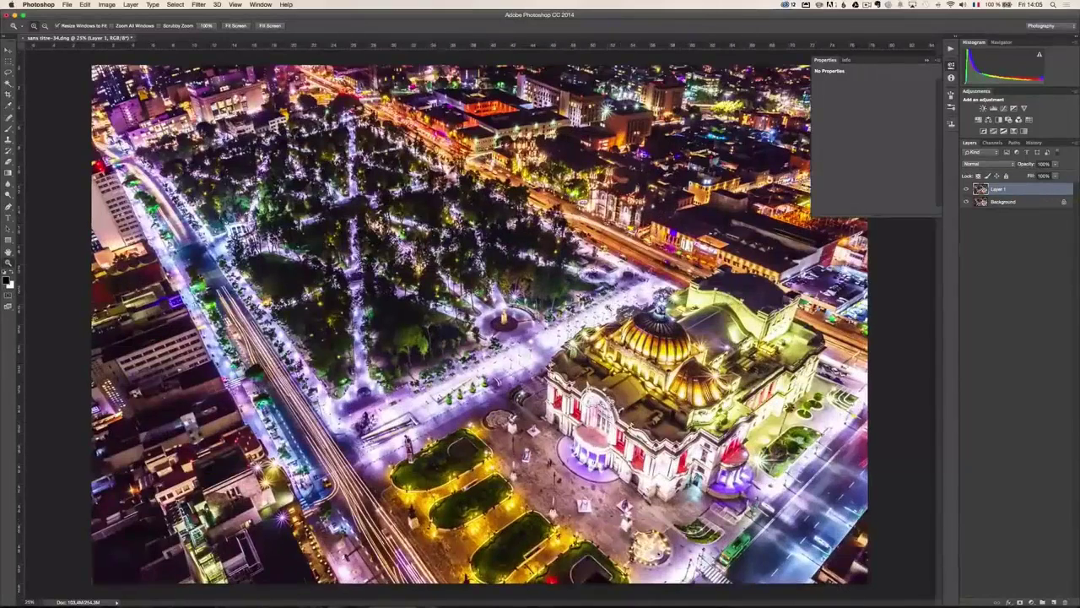
{"action": "key", "text": "shift+Tab"}
{"action": "key", "text": "f"}
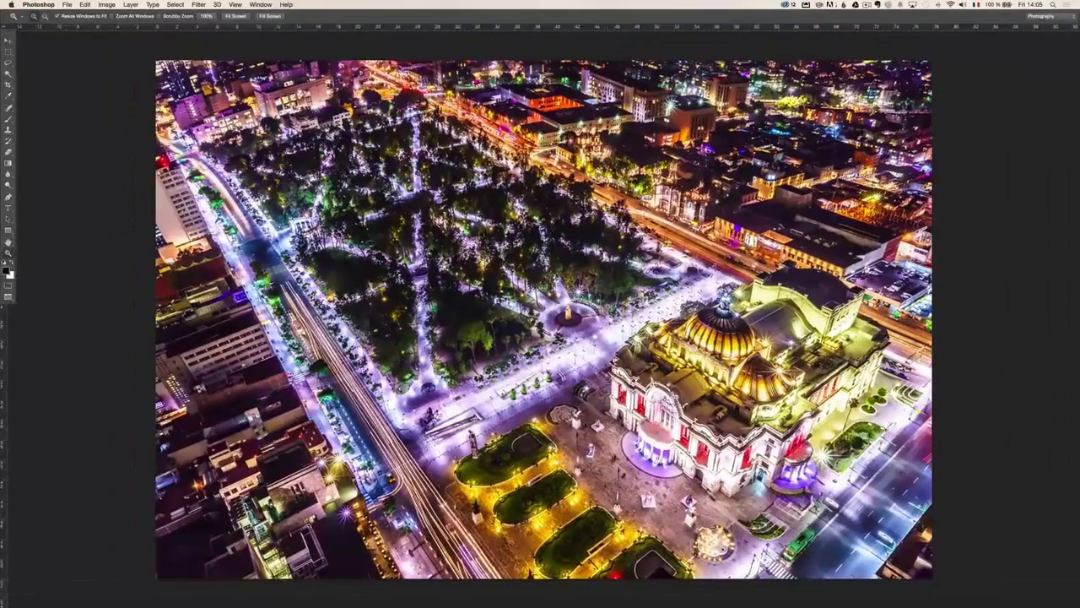